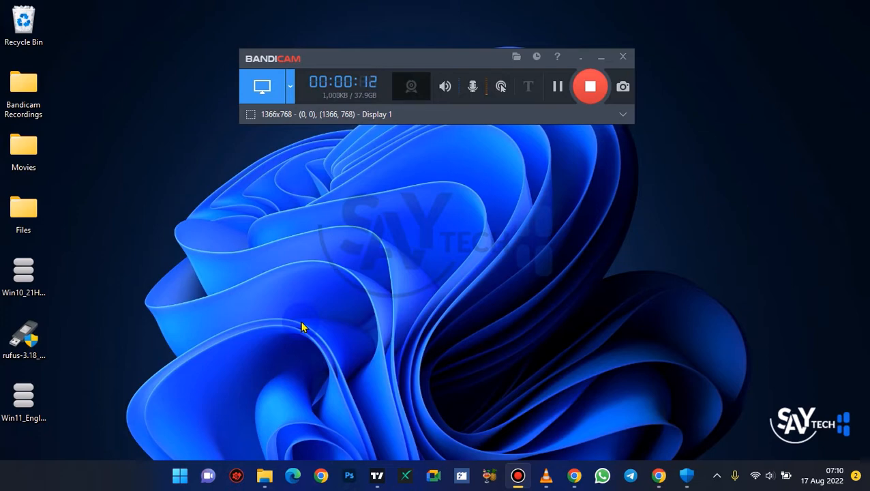
- Open Windows Security, view the security processor (TPM) details under Device security, and close the window
left_click(126, 291)
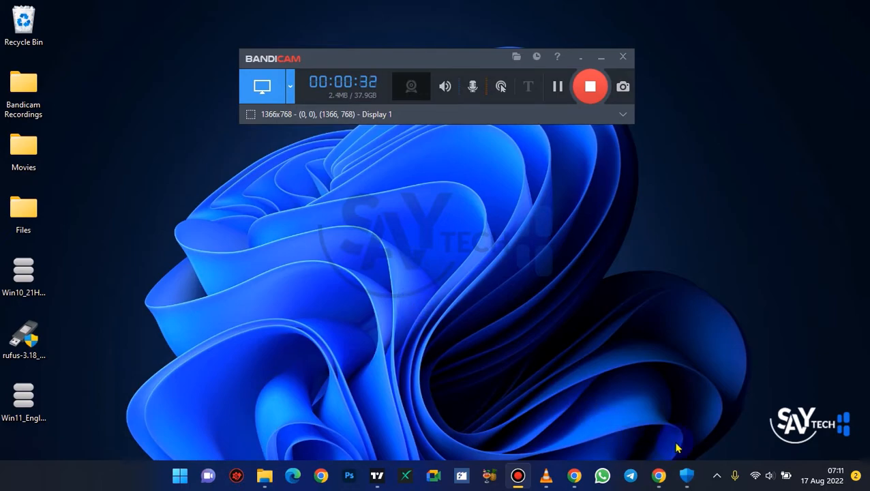
left_click(688, 475)
key("super")
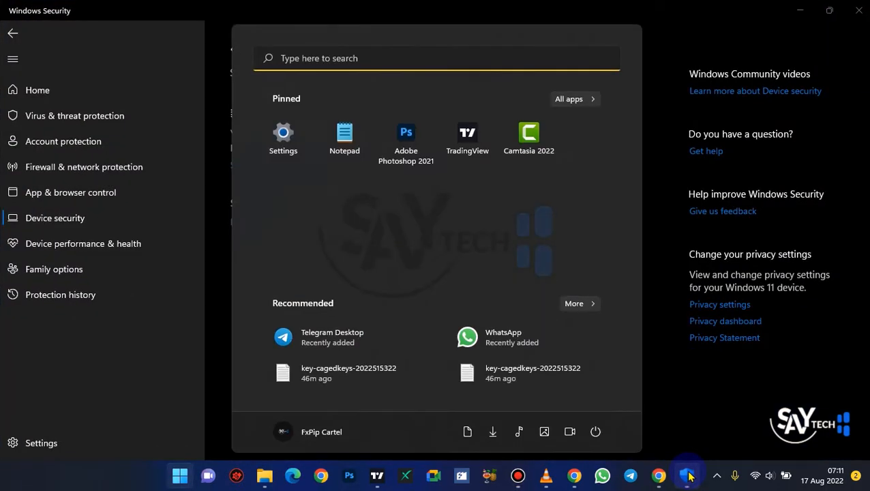
type("wind")
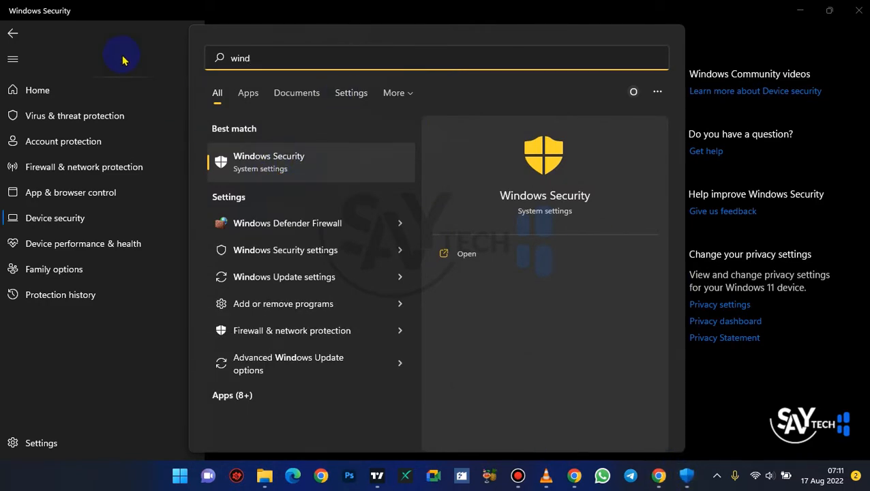
left_click(68, 229)
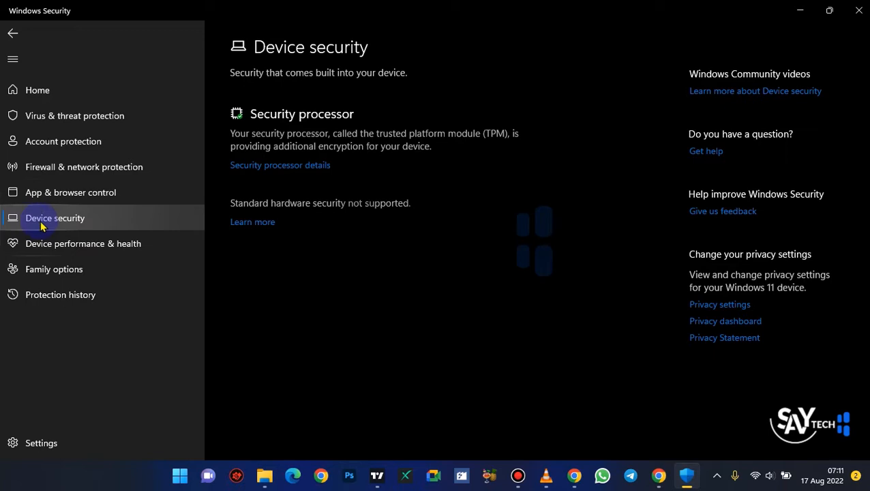
left_click(53, 221)
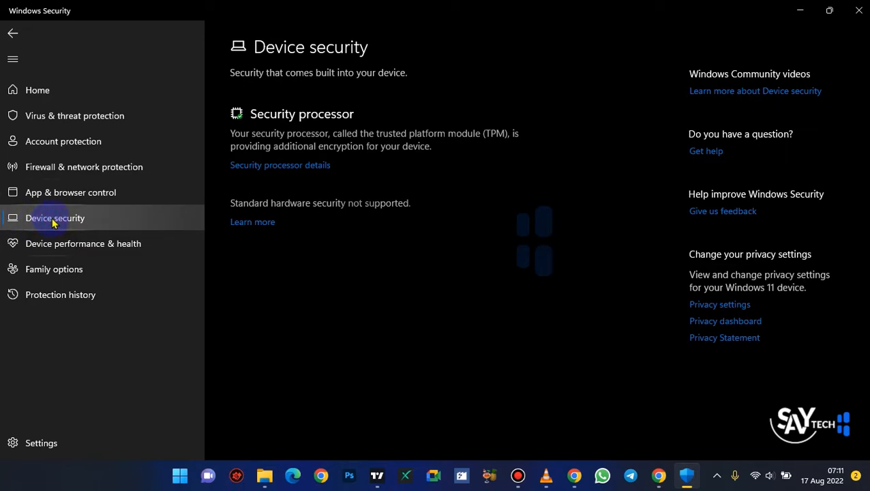
left_click(73, 220)
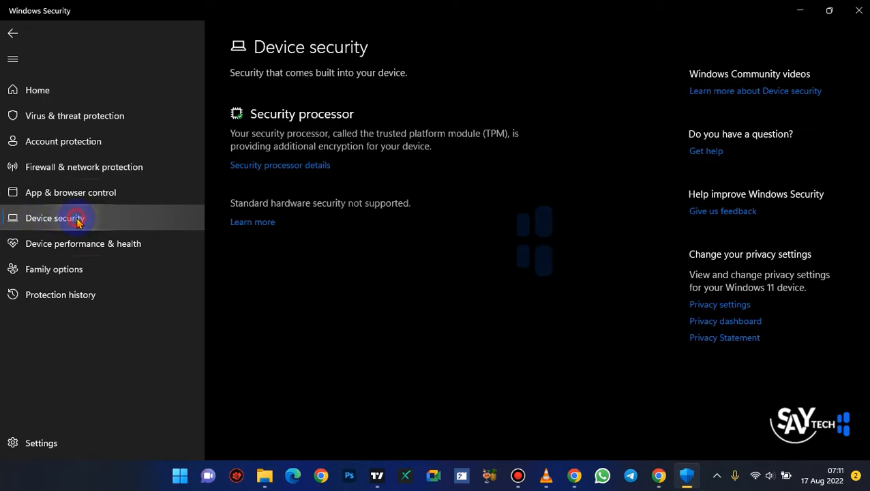
left_click(292, 164)
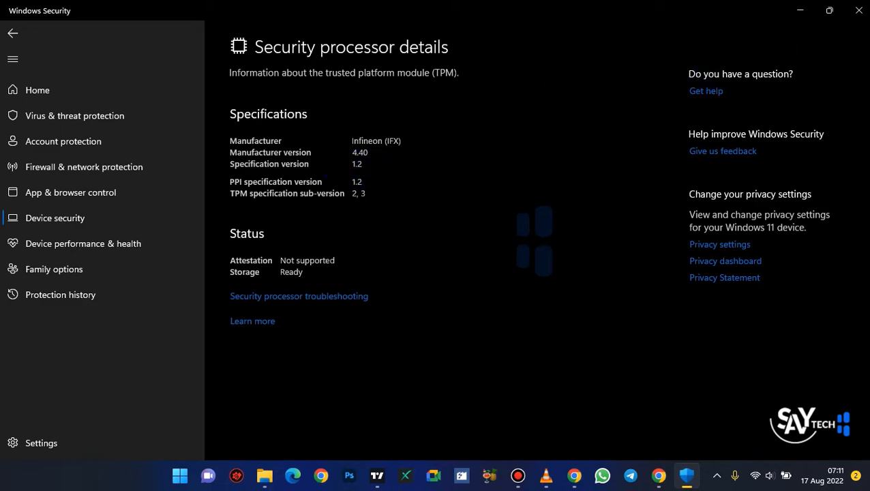
left_click(856, 17)
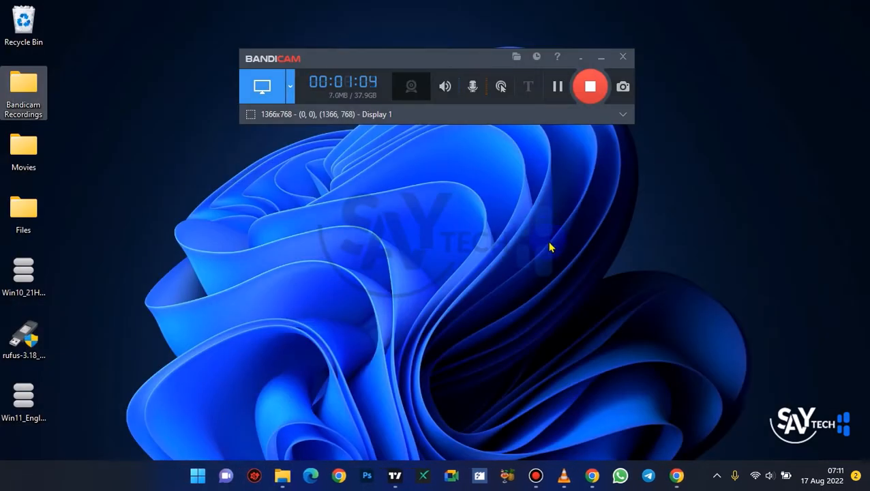
- Switch to the Chrome guest window and search Google for "Download Windows 11"
left_click(591, 474)
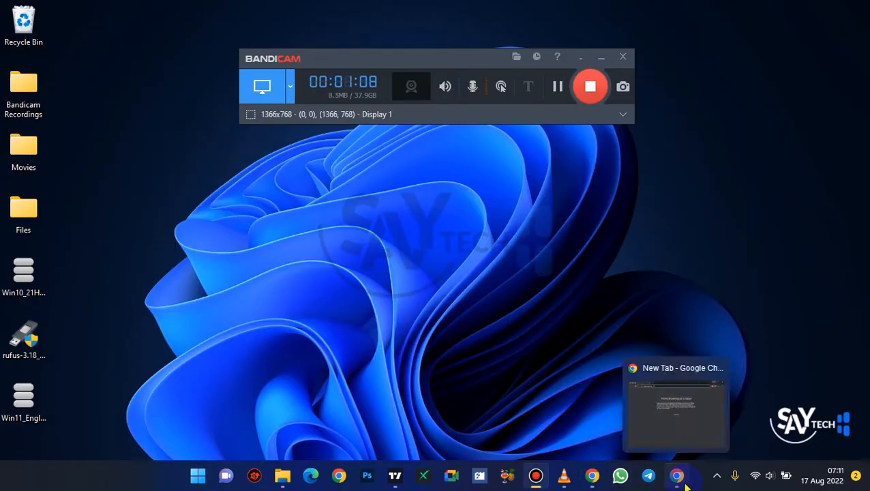
left_click(676, 475)
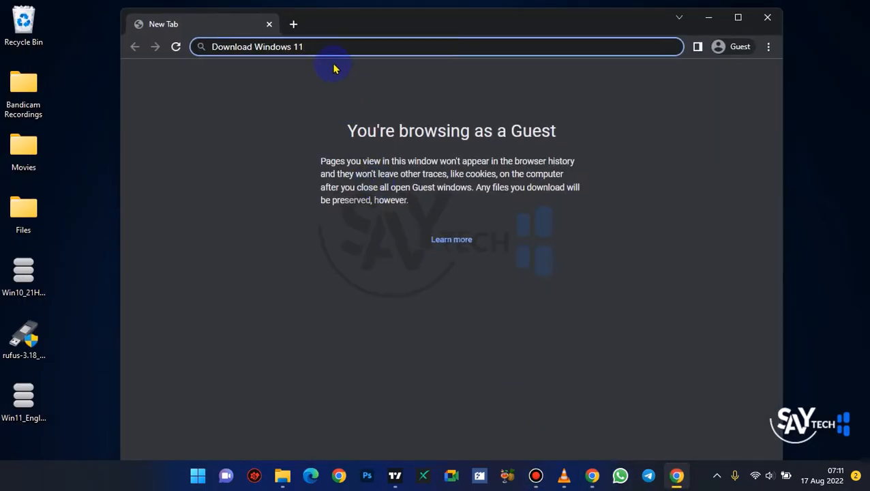
key("Return")
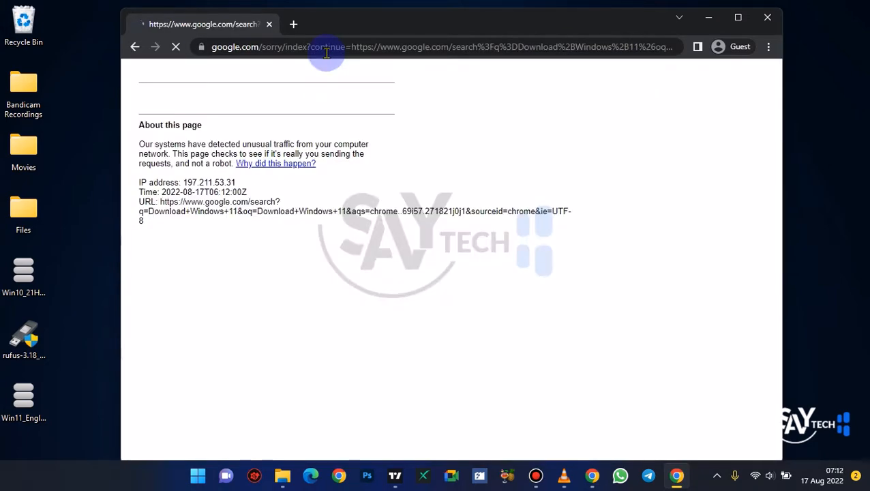
- Complete the reCAPTCHA check by selecting the squares containing traffic lights and verifying
left_click(156, 125)
left_click(206, 301)
left_click(268, 301)
left_click(272, 304)
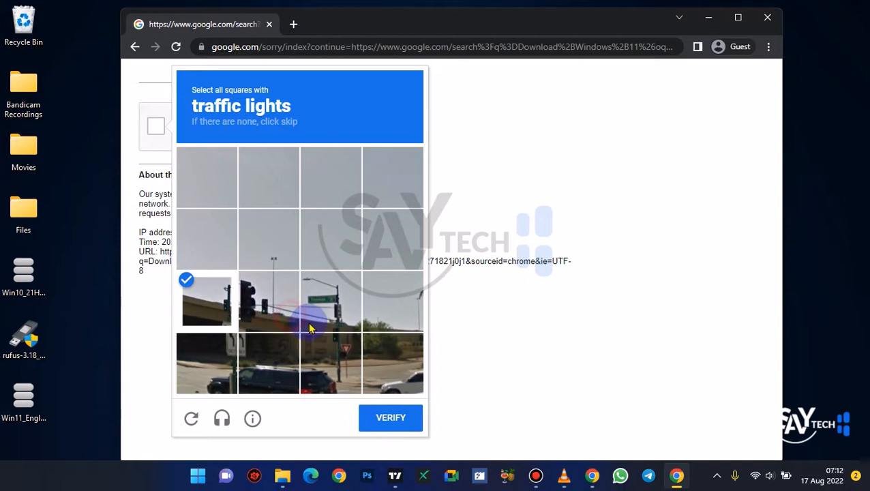
left_click(295, 319)
left_click(336, 353)
left_click(392, 430)
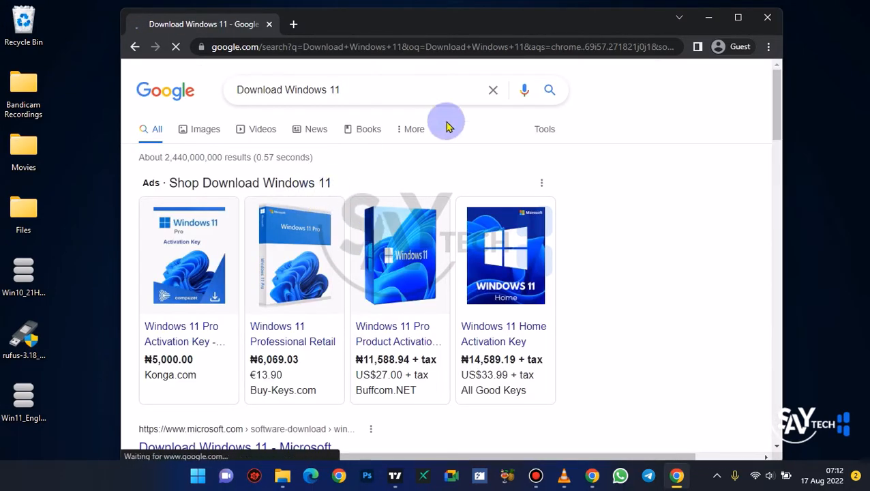
- Maximize the browser window and open the "Download Windows 11 - Microsoft" search result
left_click(738, 17)
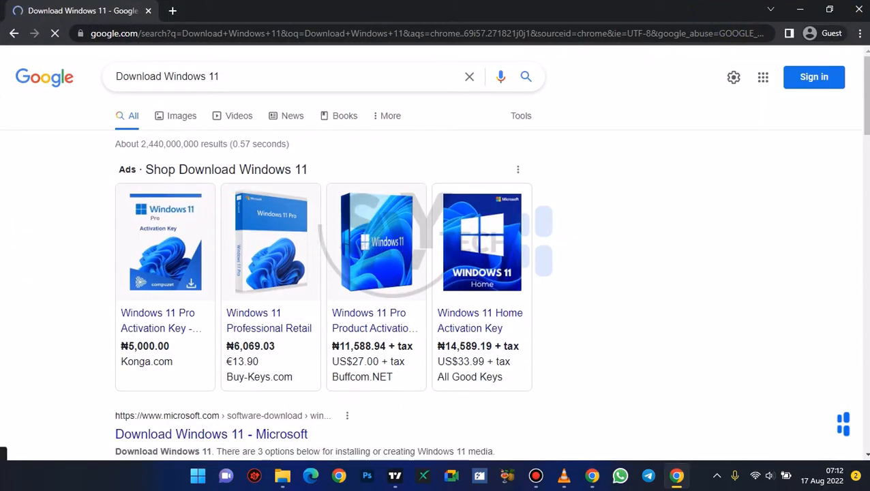
left_click(864, 119)
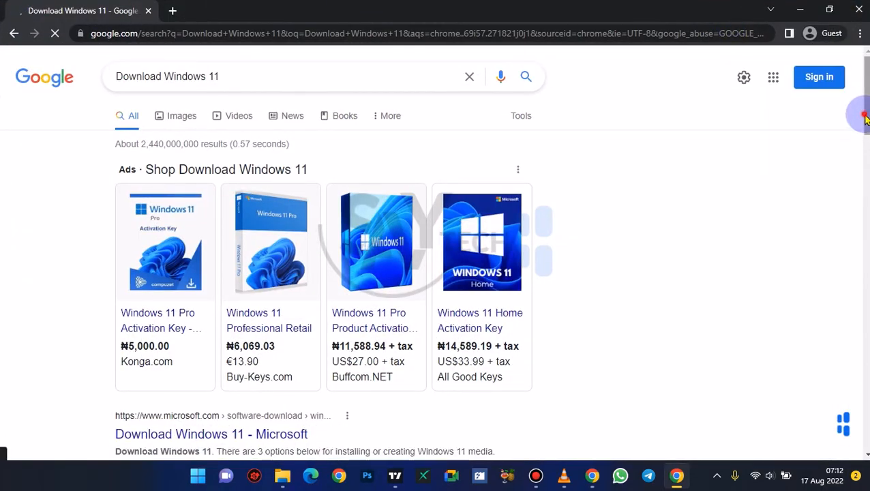
left_click_drag(864, 118, 862, 171)
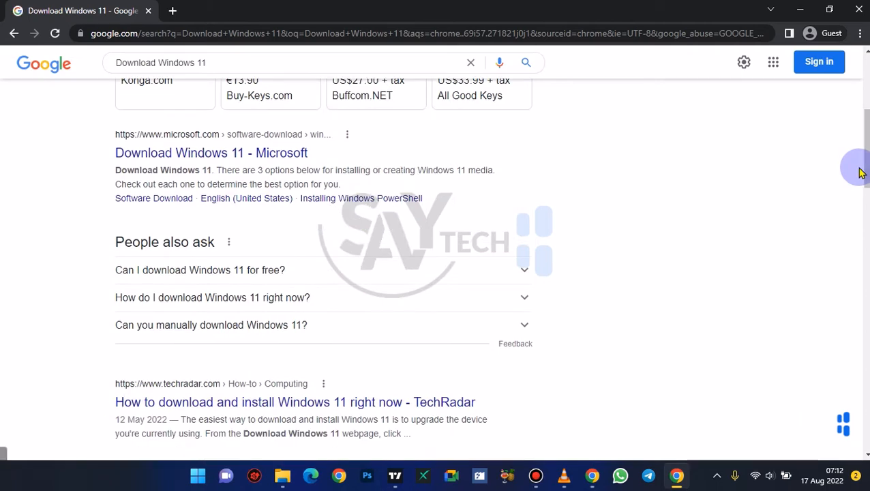
left_click(185, 154)
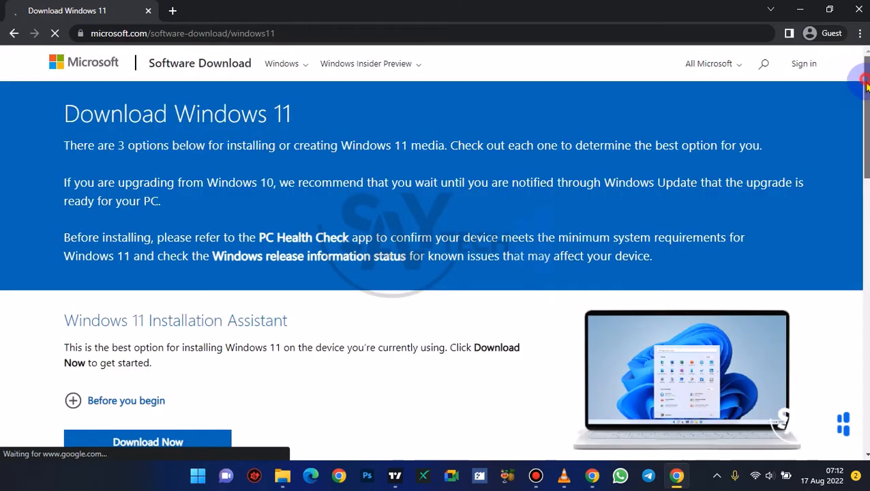
- Choose Windows 11 (multi-edition ISO) in the Download Windows 11 Disk Image (ISO) section and submit the download request
left_click_drag(864, 84, 860, 235)
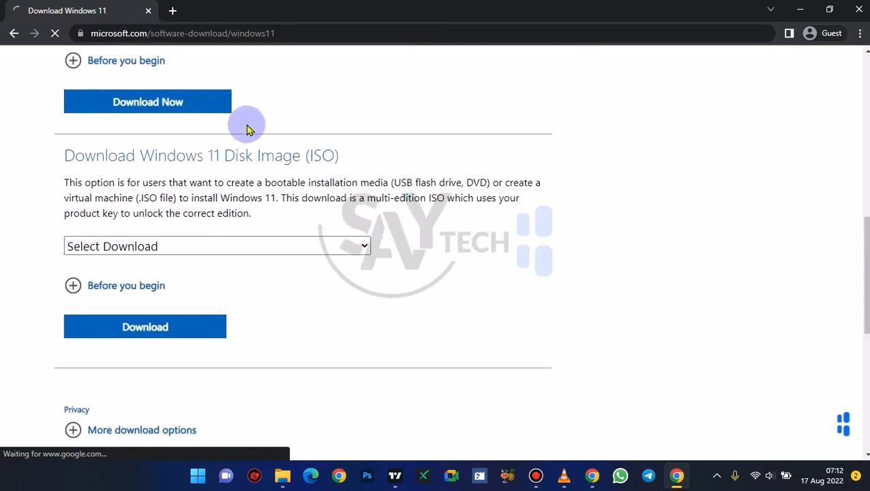
left_click(78, 168)
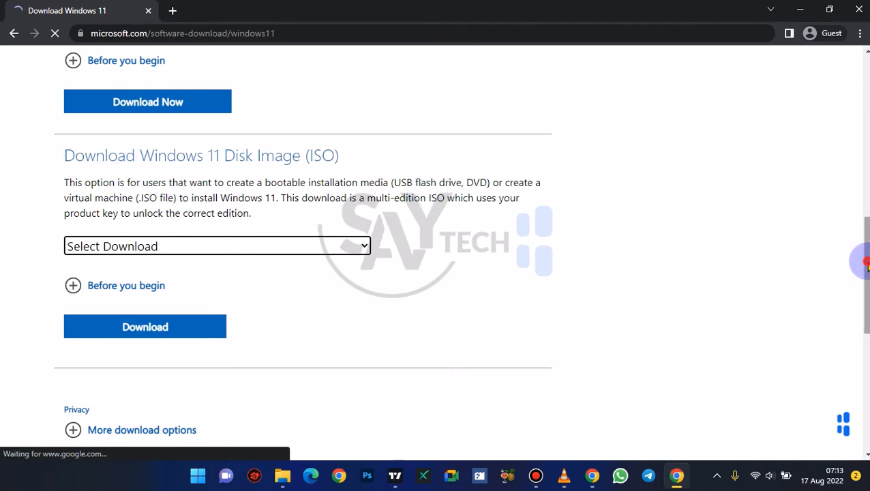
left_click_drag(866, 265, 866, 274)
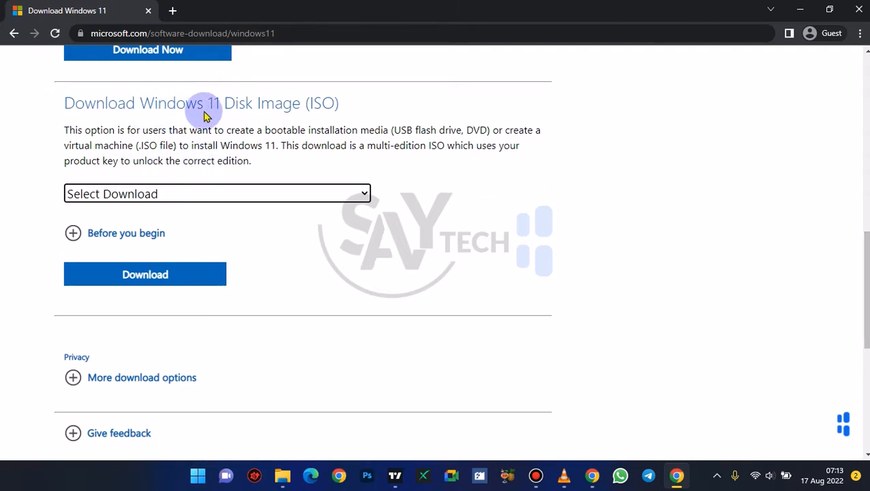
left_click(161, 196)
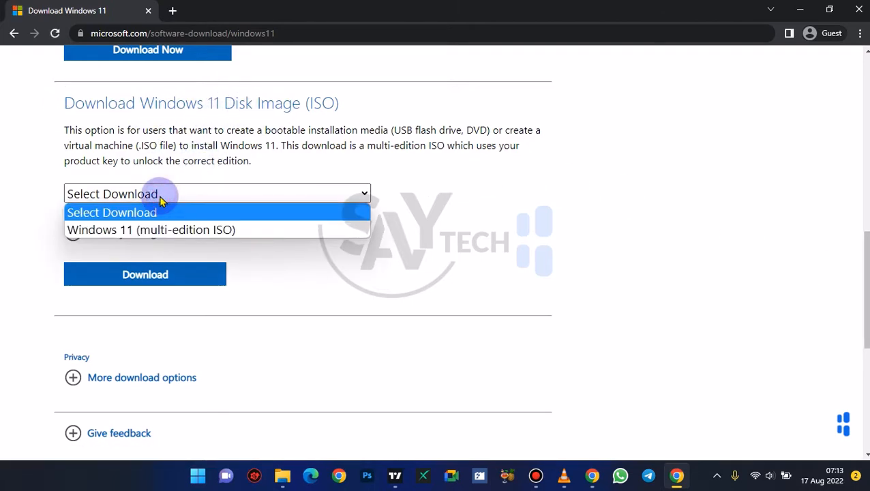
left_click(169, 232)
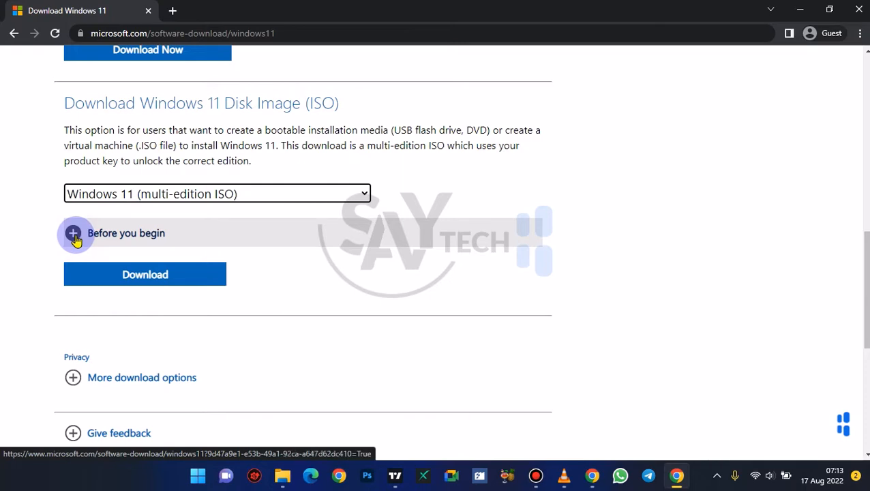
left_click(127, 274)
scroll(118, 275, "down", 2)
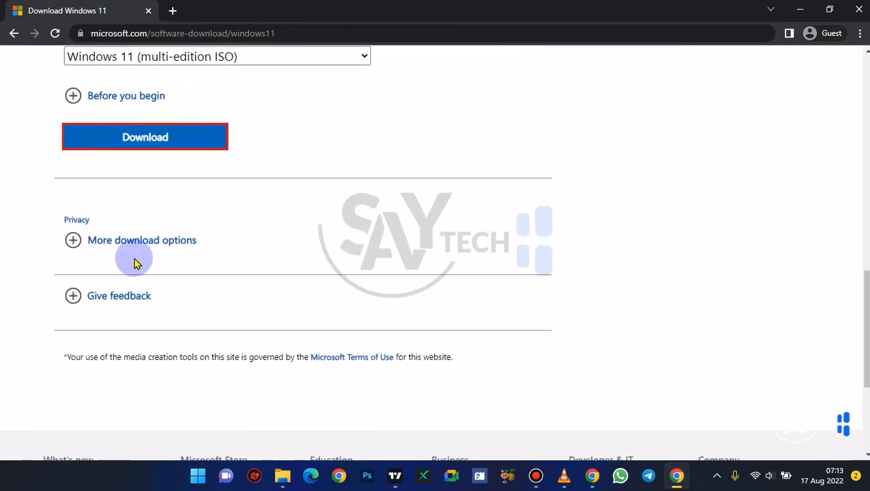
left_click(142, 140)
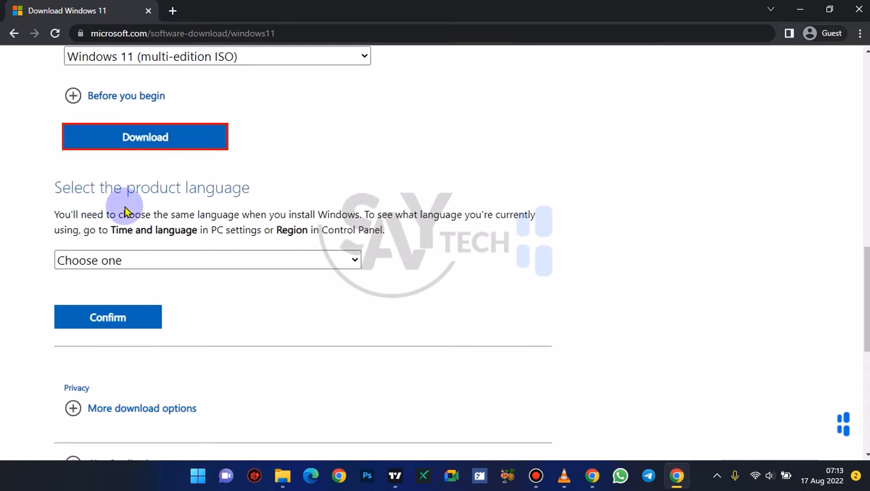
left_click(142, 132)
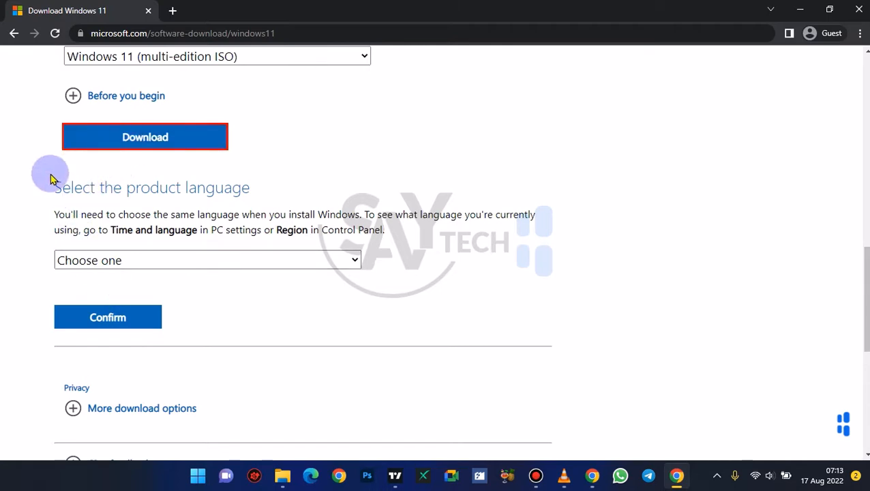
- Set the product language to English International and confirm it to get the 64-bit download link
left_click_drag(29, 183, 353, 302)
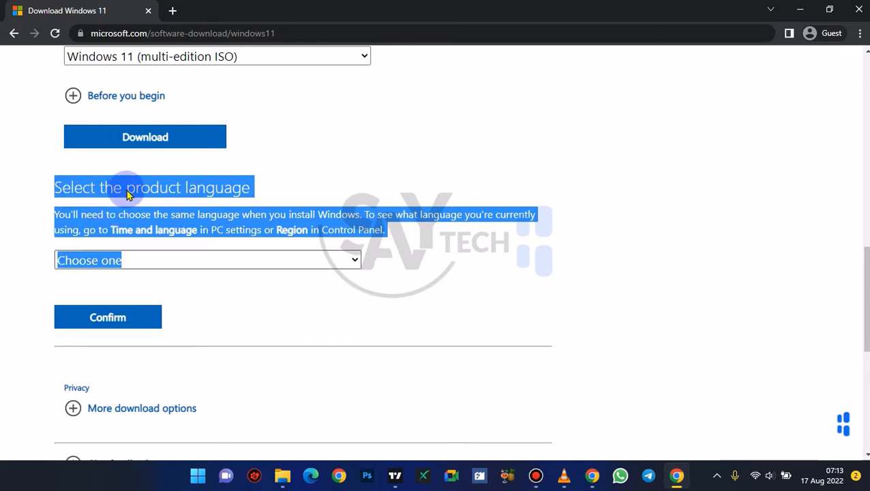
left_click(276, 181)
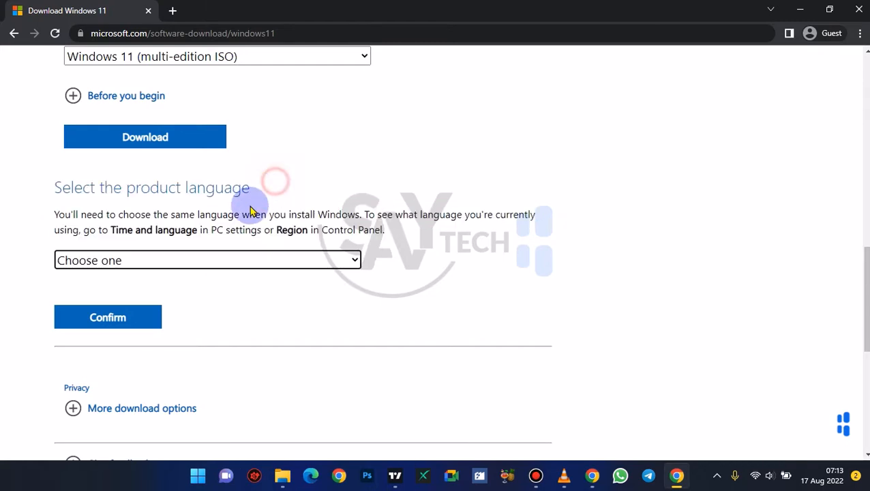
left_click(130, 263)
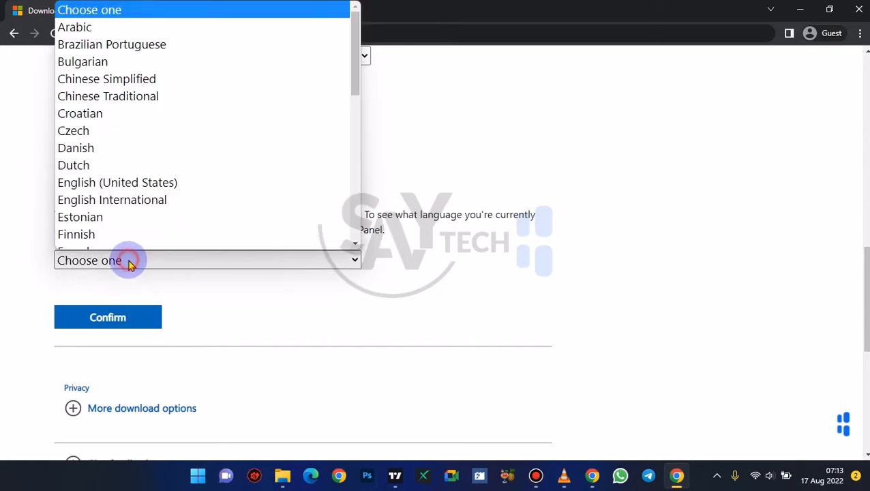
left_click(123, 205)
left_click(122, 316)
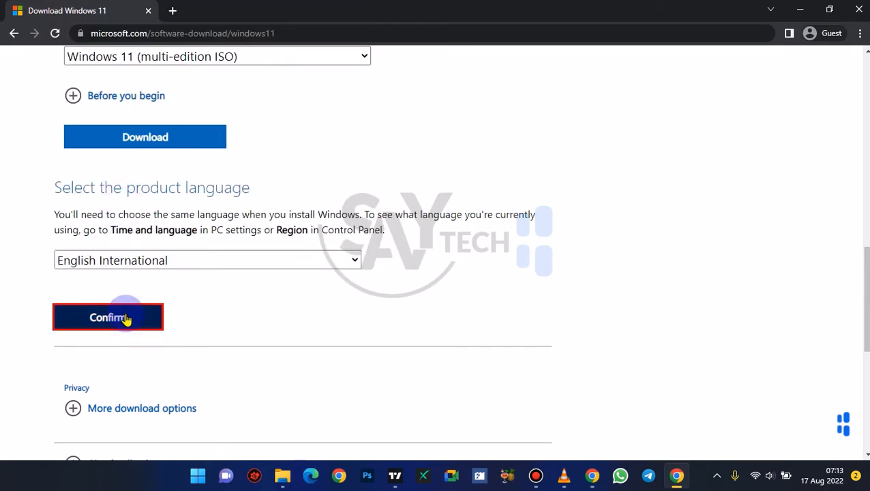
scroll(128, 321, "down", 2)
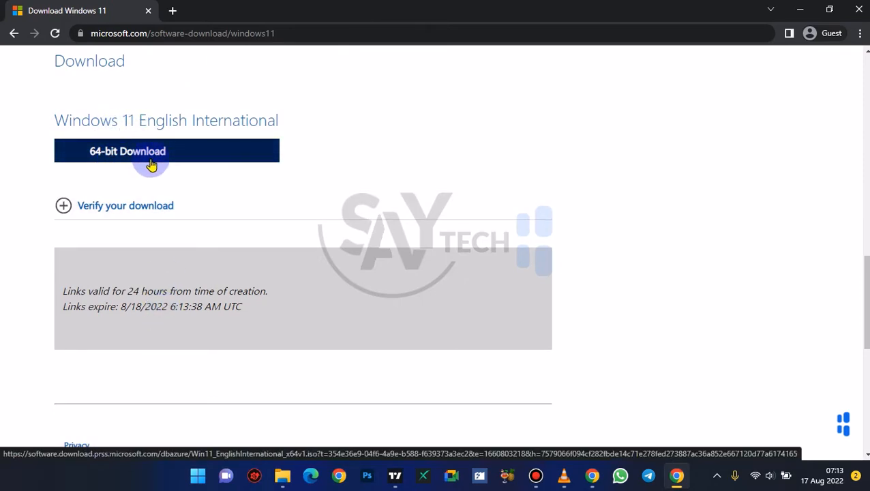
- Minimize the browser, open the Win11_EnglishInternational_x64v1 ISO from the desktop to view its contents, and close it
left_click(800, 10)
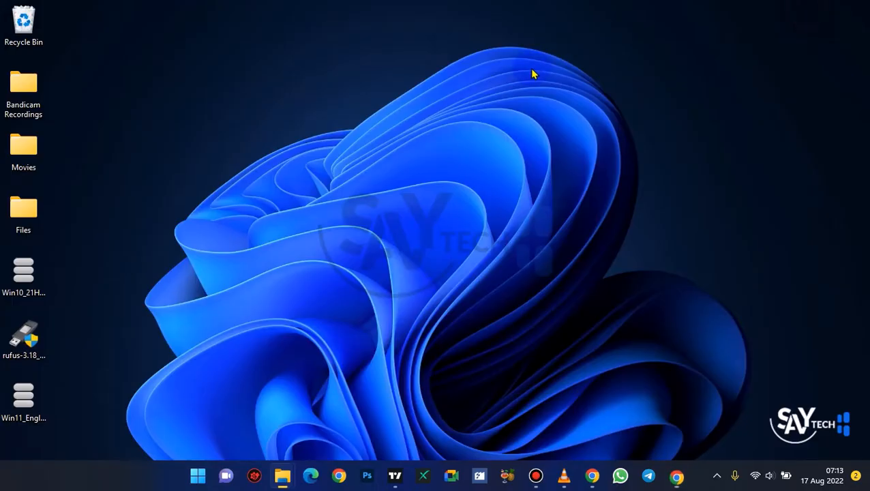
left_click(41, 409)
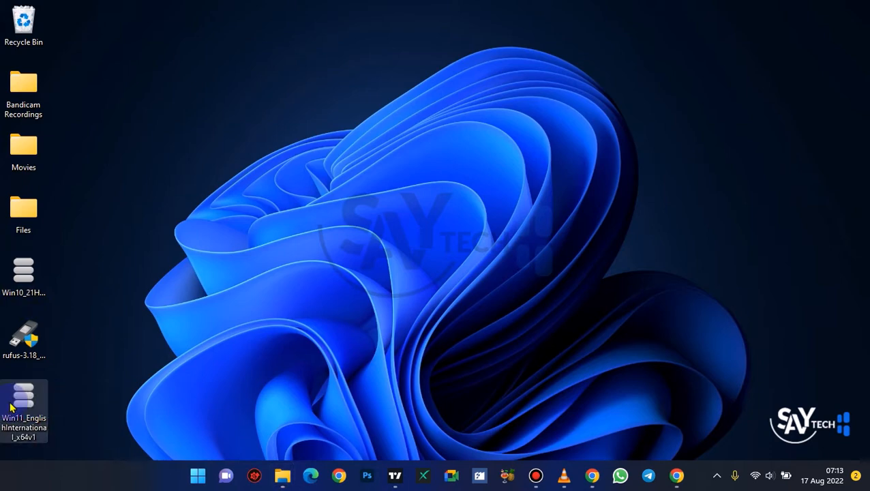
double_click(15, 407)
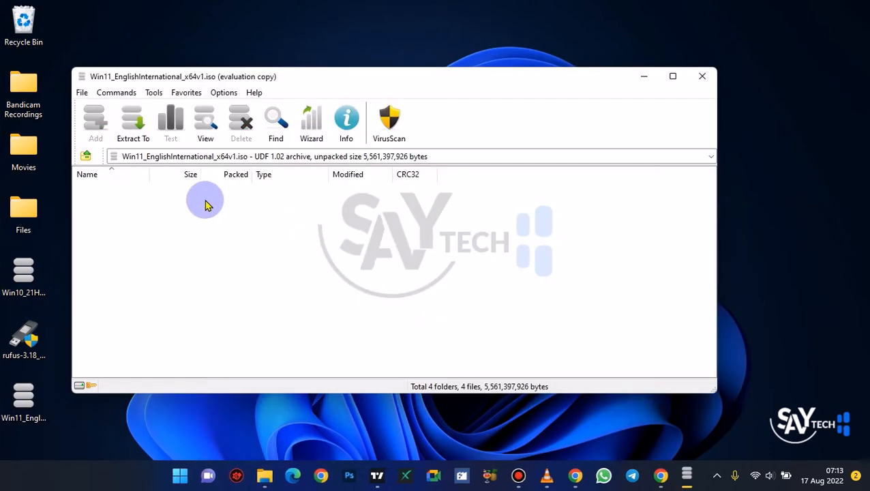
left_click(691, 77)
left_click_drag(689, 82, 220, 252)
- Move the rufus-3.18_BETA file on the desktop to the spot directly below the Recycle Bin
left_click(27, 344)
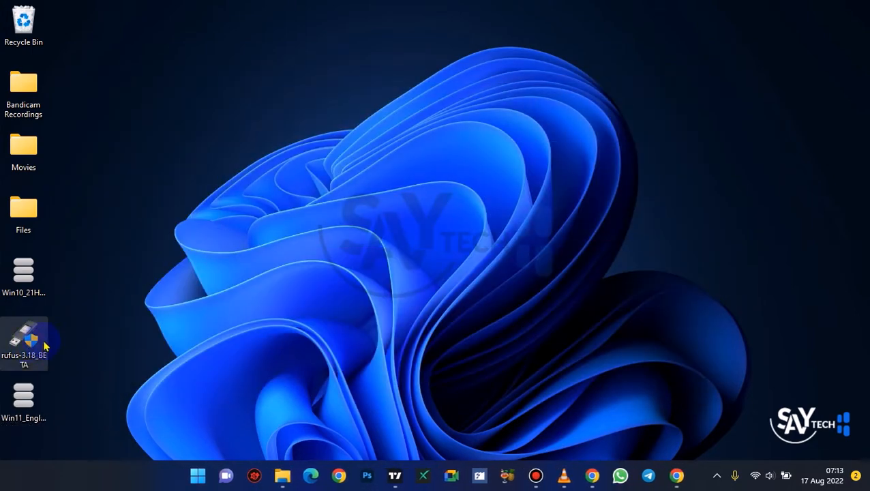
left_click_drag(45, 346, 269, 89)
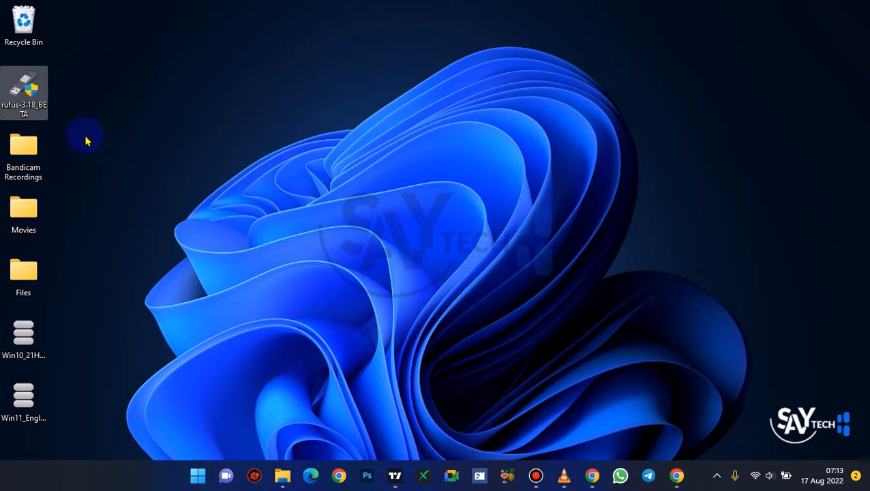
- Turn off automatic arrangement of desktop icons and move the rufus-3.18_BETA file to an empty area away from the icon column
right_click(264, 111)
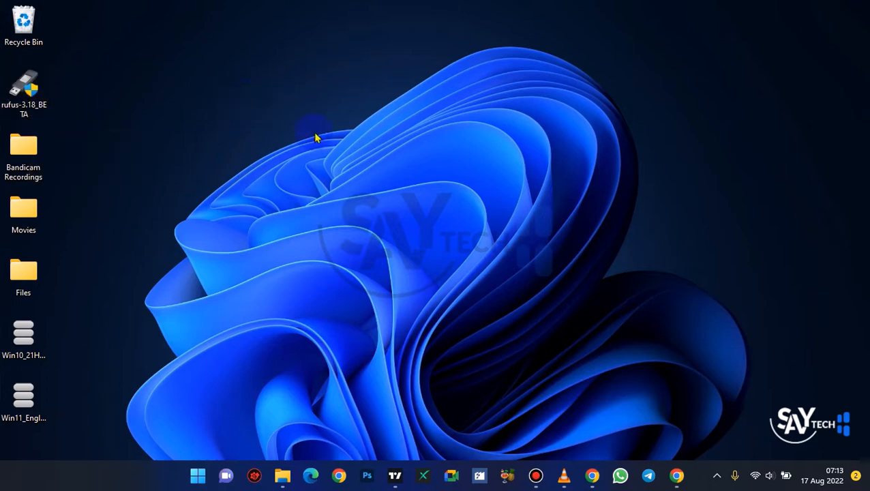
mouse_move(431, 121)
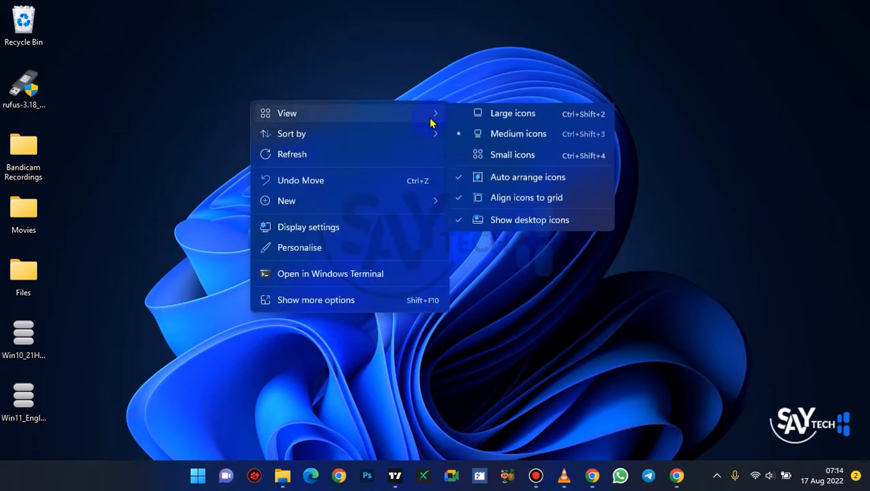
left_click(520, 179)
left_click_drag(10, 109, 247, 115)
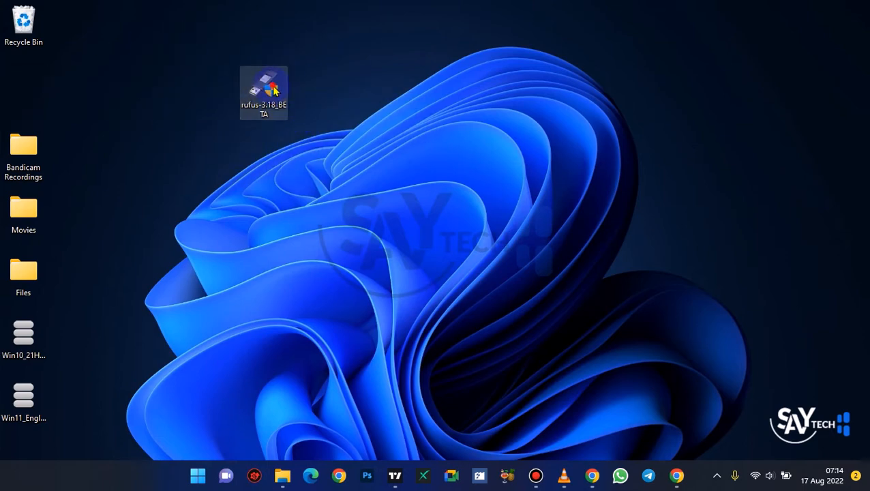
- Launch rufus-3.18_BETA from the desktop and choose the 64 GB FxPipCartel (E:) USB drive as the device
mouse_move(272, 87)
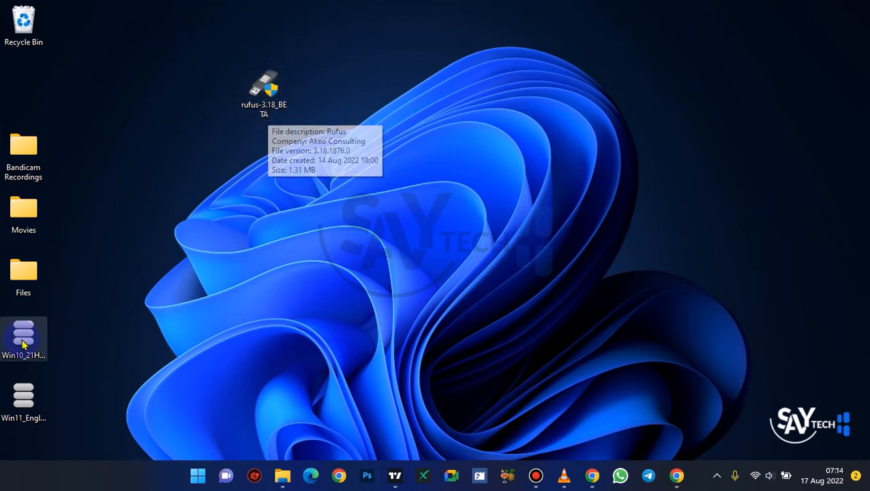
left_click(265, 90)
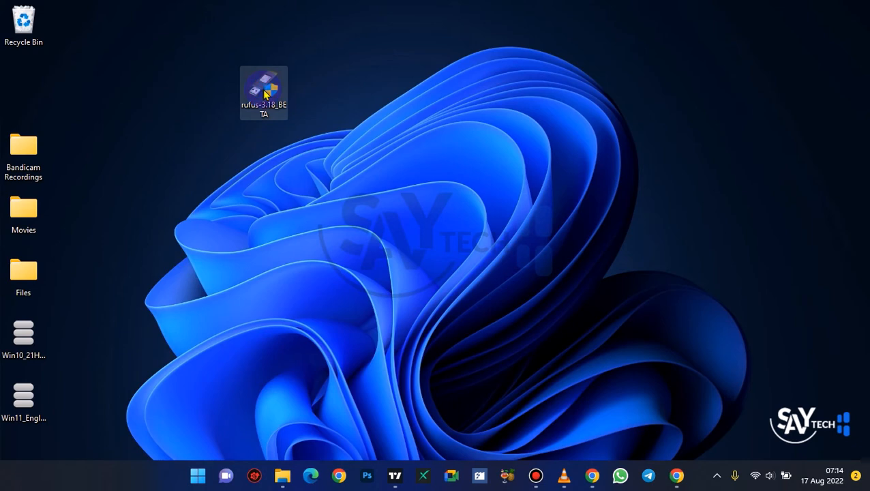
left_click(402, 176)
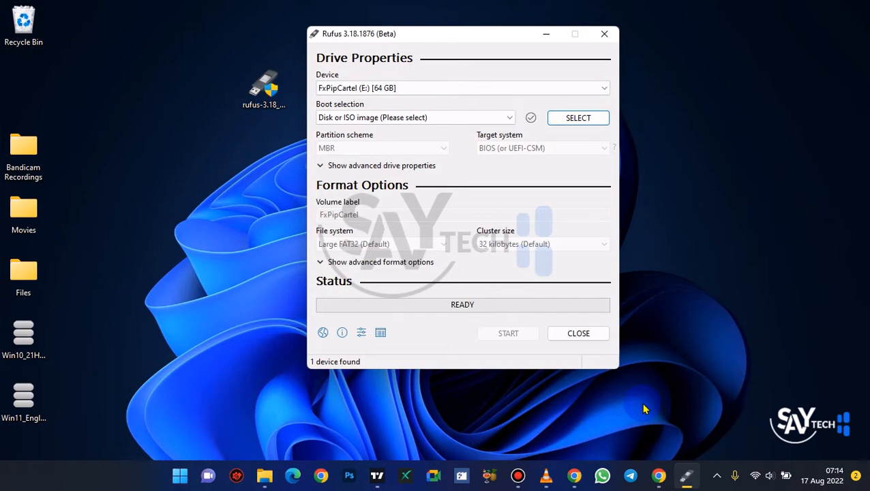
left_click(514, 88)
left_click(495, 103)
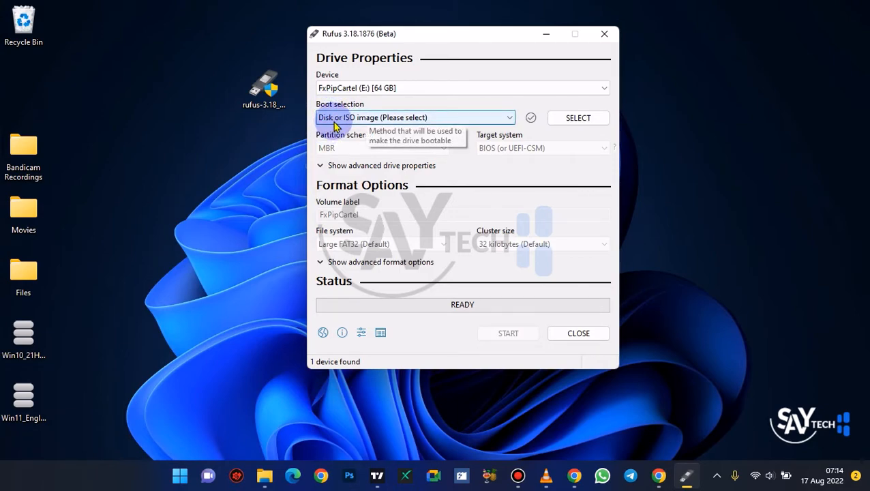
- Load the Win11_EnglishInternational_x64v1 ISO from the Desktop folder as the boot image
left_click(581, 124)
left_click(580, 120)
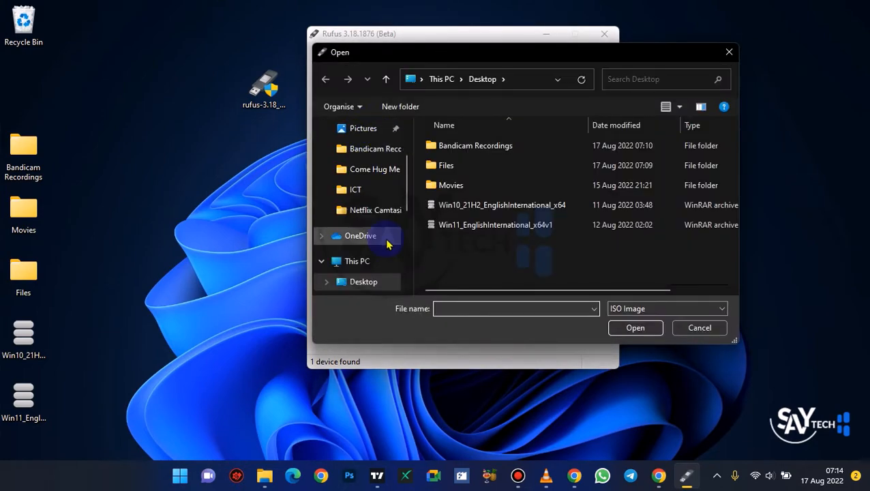
left_click(450, 226)
left_click(503, 235)
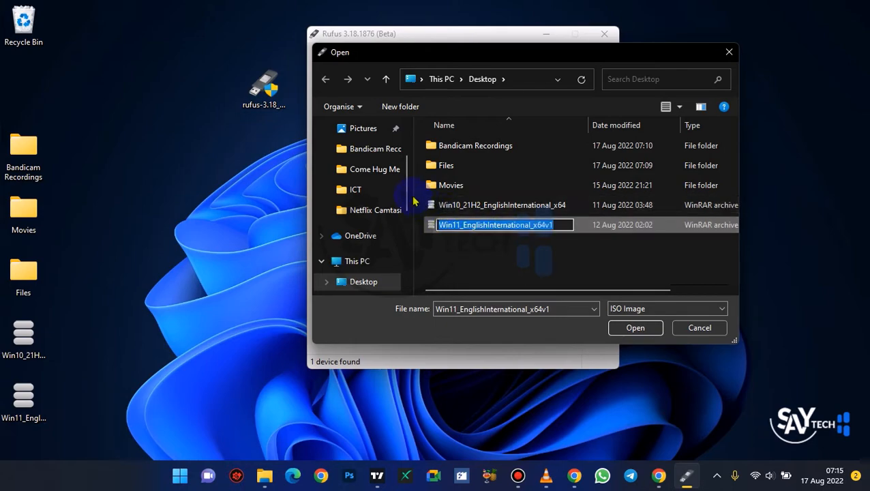
left_click(408, 195)
scroll(409, 195, "up", 2)
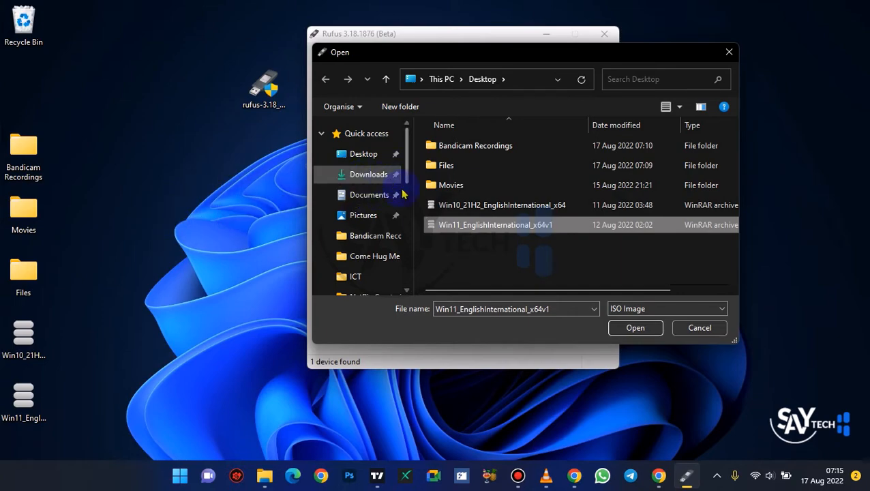
scroll(373, 195, "down", 1)
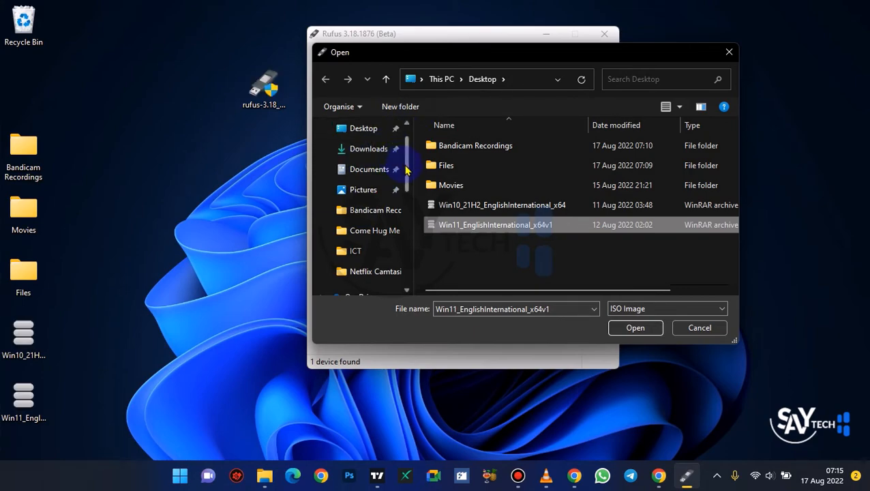
scroll(406, 171, "down", 2)
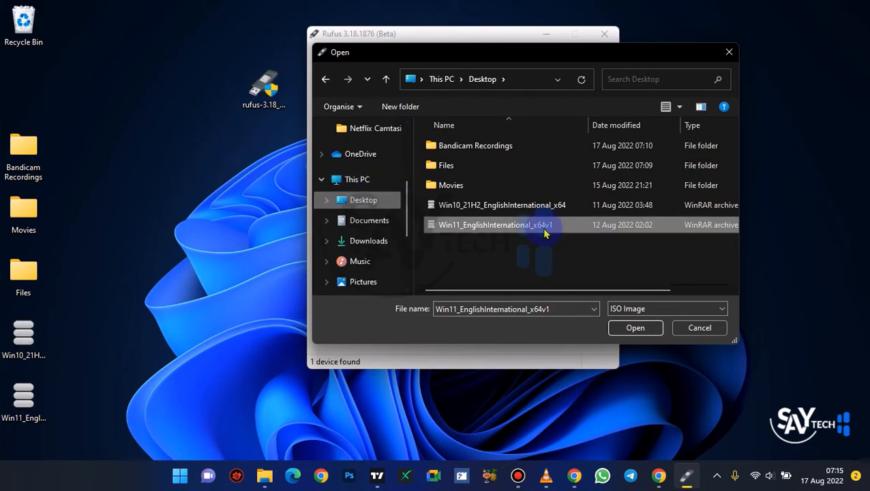
left_click(635, 328)
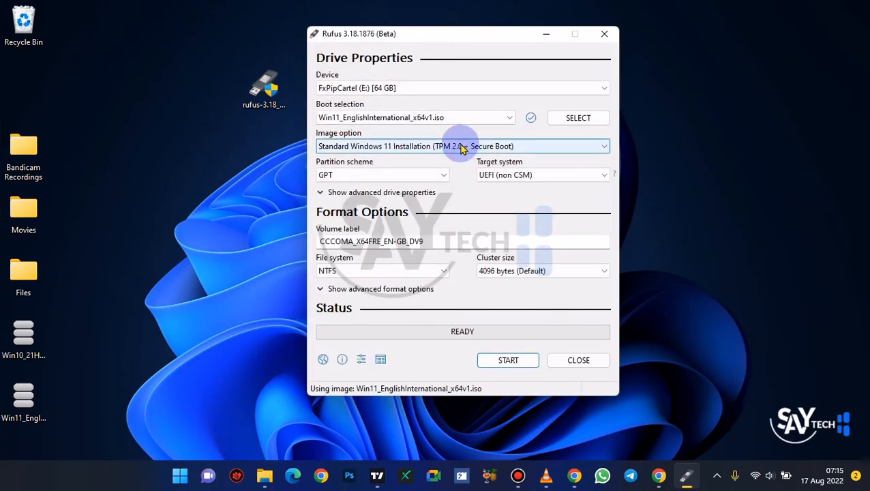
- Compare the standard and extended image options and set Extended Windows 11 Installation (no TPM / no Secure Boot)
left_click(374, 147)
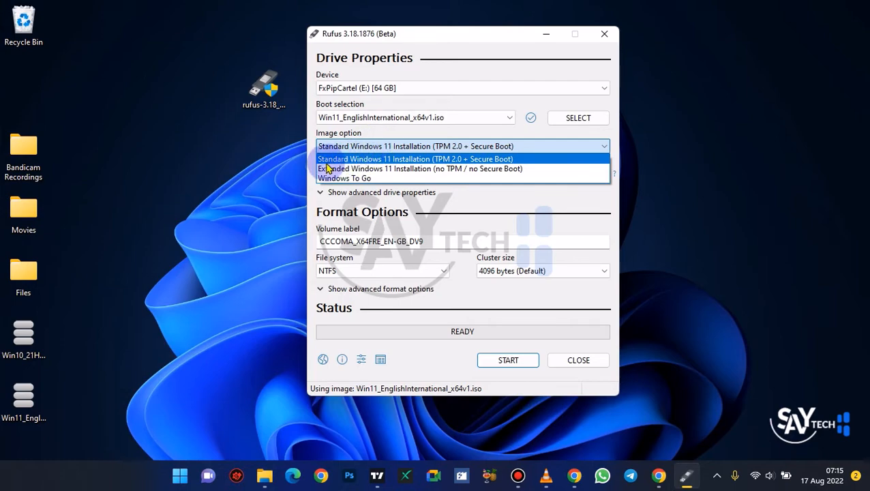
left_click(417, 168)
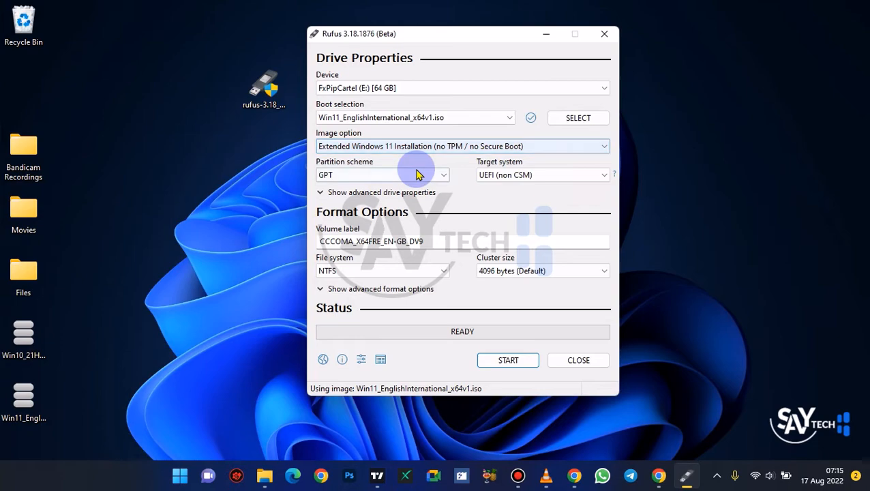
left_click(478, 150)
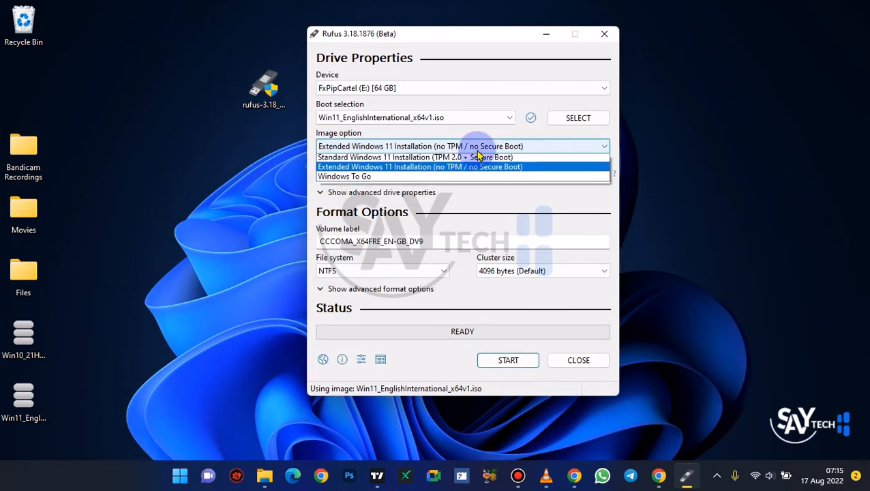
left_click(370, 159)
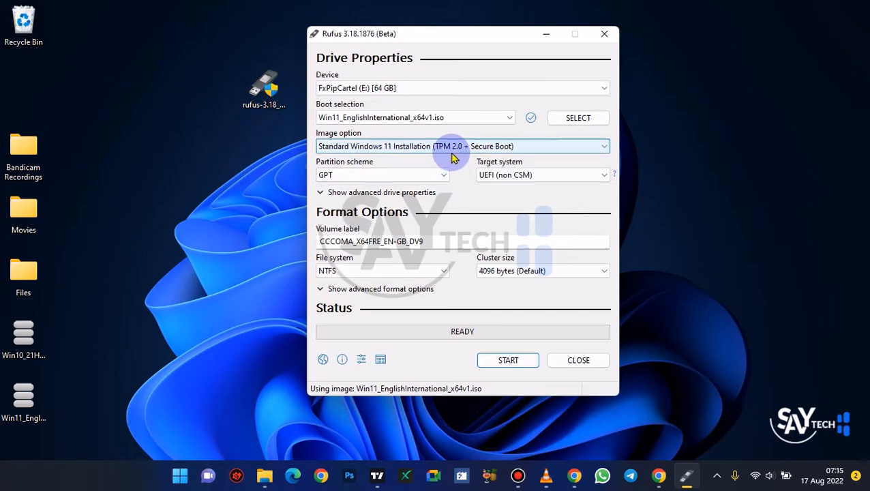
left_click(450, 152)
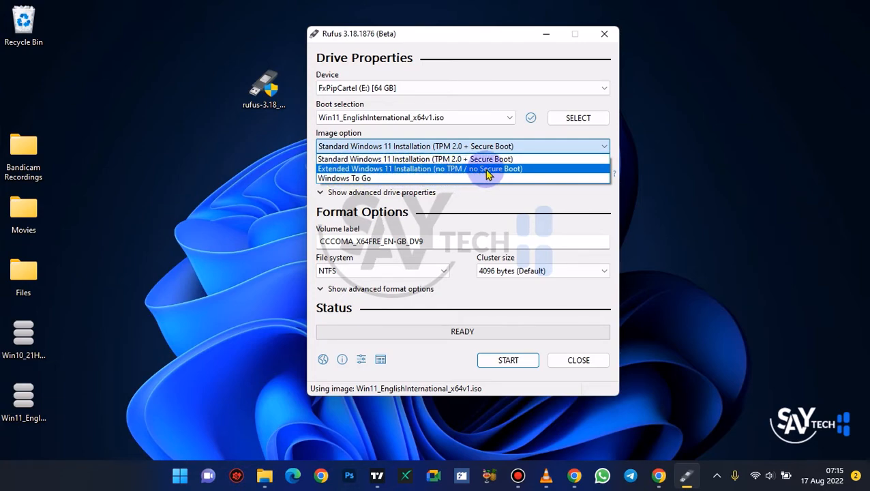
left_click(443, 169)
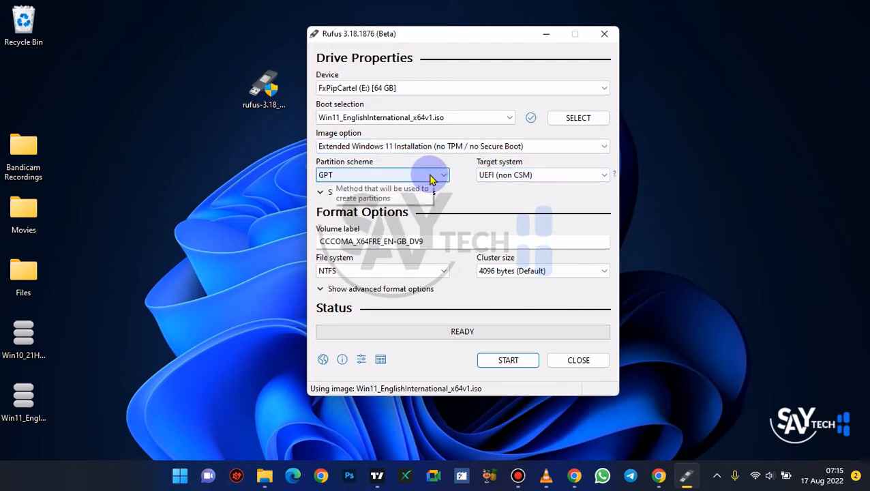
- Set the partition scheme to MBR with BIOS (or UEFI-CSM) as the target system
left_click(430, 177)
left_click(394, 189)
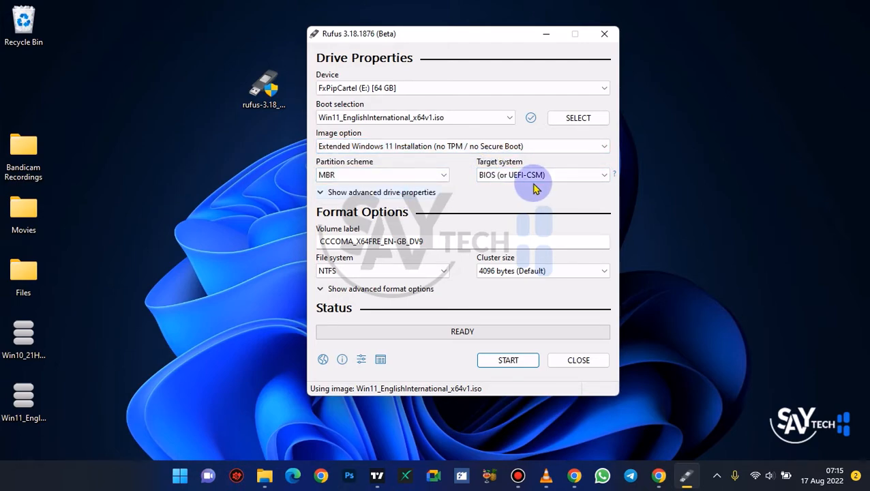
left_click(508, 176)
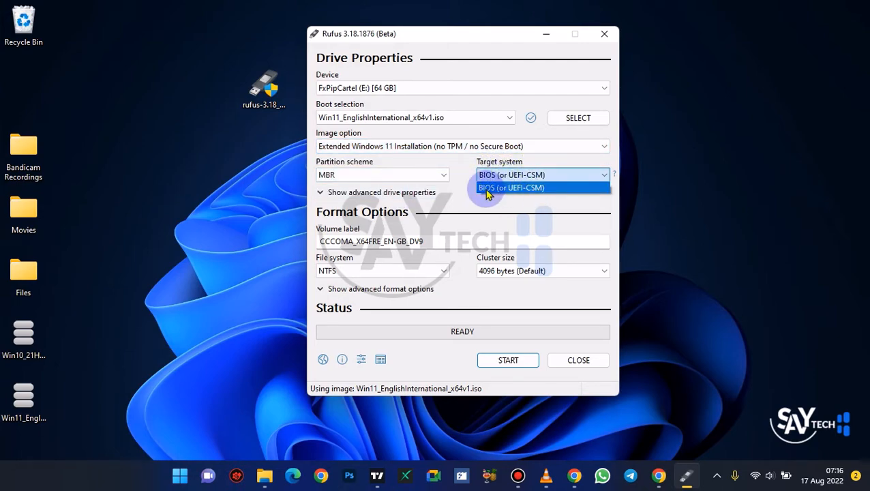
left_click(538, 203)
- Set the volume label to Windows 11, keep NTFS as the file system, and start writing the USB drive, accepting the erasure of its data
left_click_drag(437, 240, 325, 242)
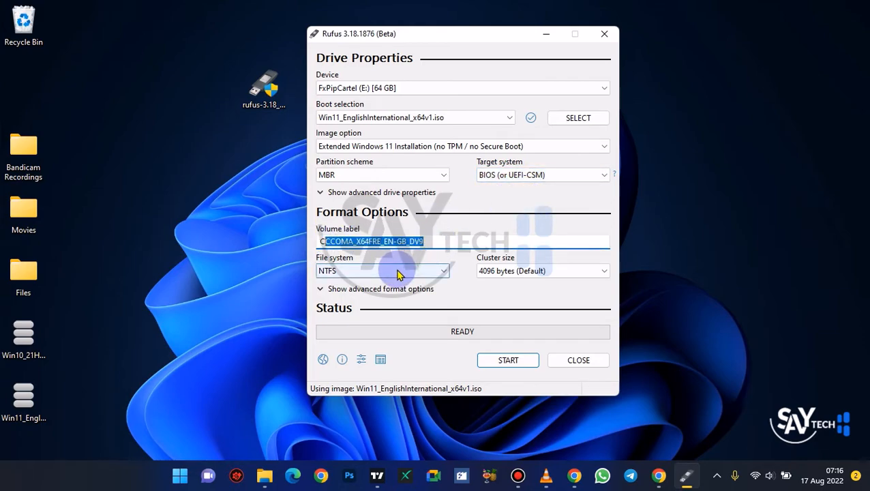
left_click(399, 273)
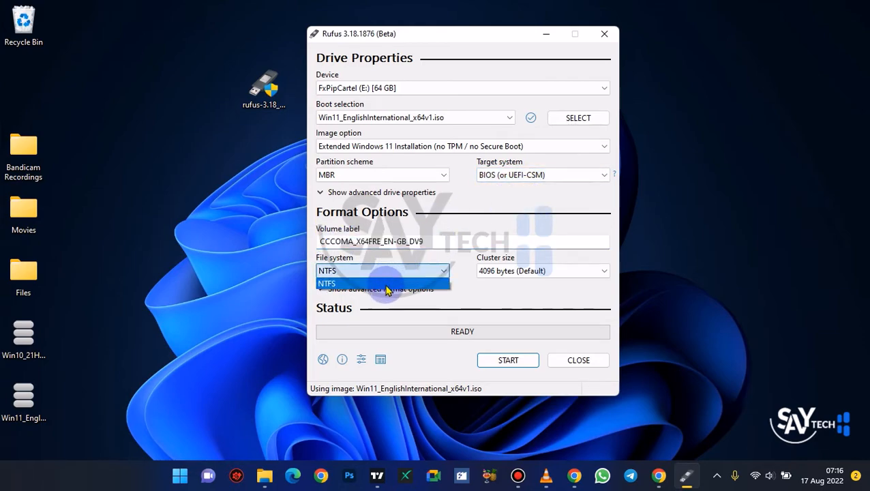
left_click(445, 241)
left_click_drag(426, 242, 278, 248)
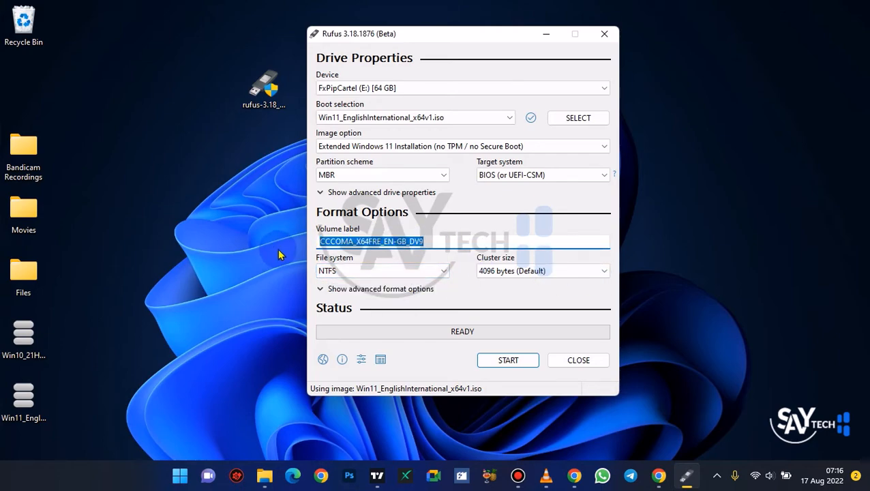
type("Wi")
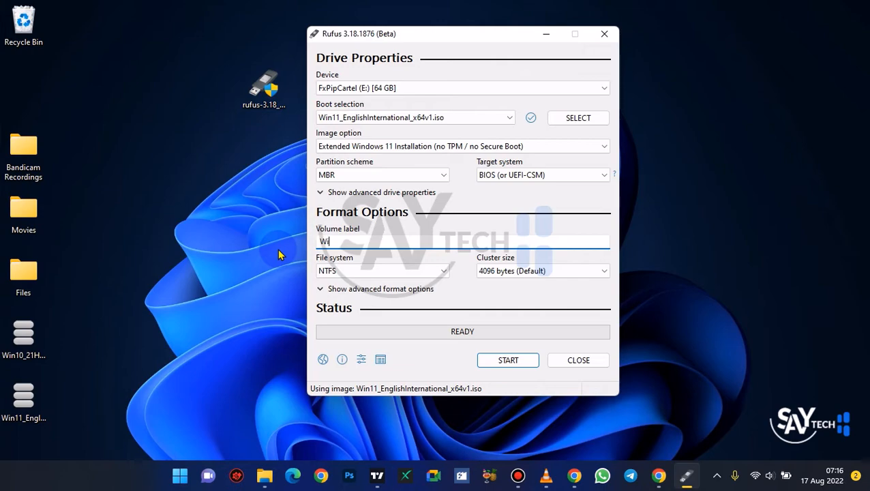
type("ndows 11")
left_click(497, 360)
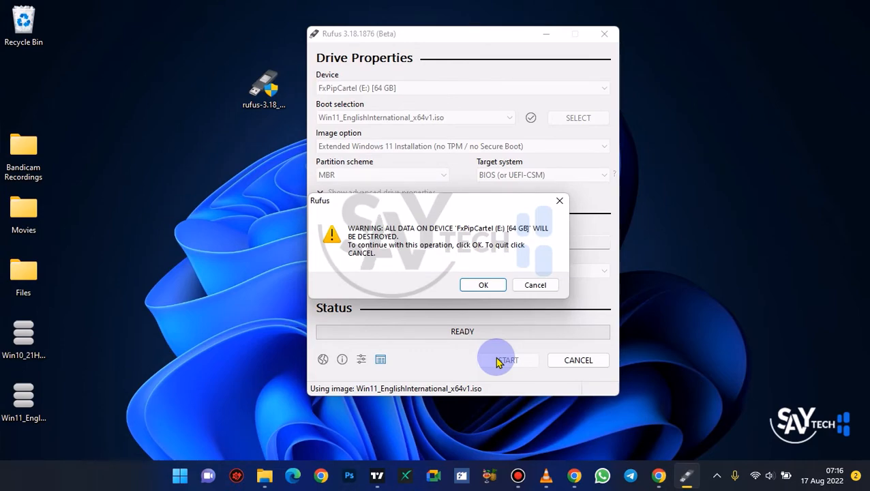
key("Return")
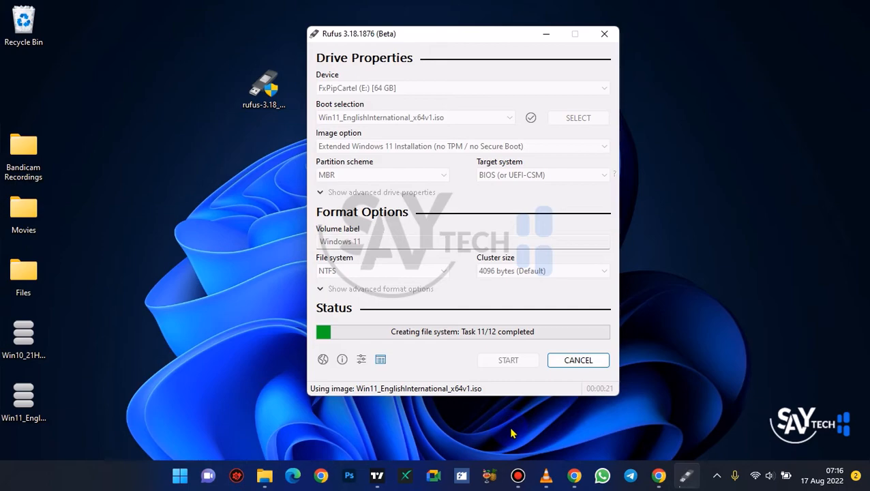
left_click(518, 475)
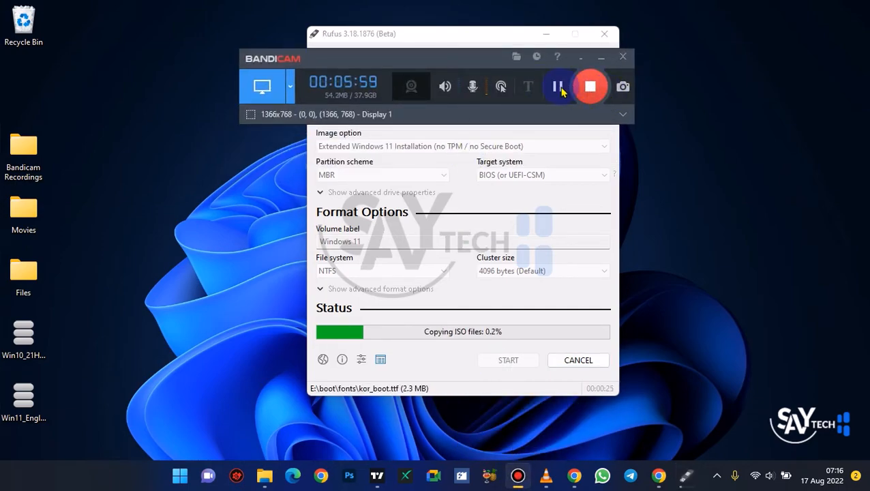
left_click(557, 86)
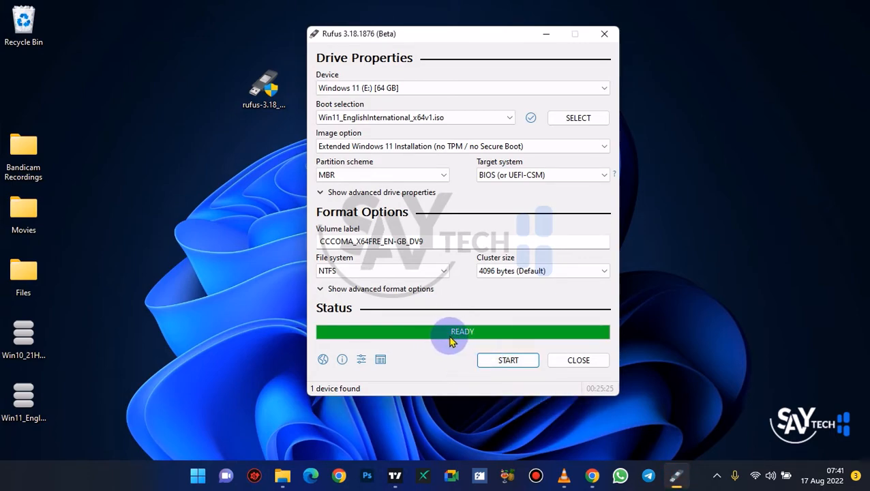
- Close Rufus and open the Windows 11 (E:) drive in File Explorer to view its installation files
left_click(563, 360)
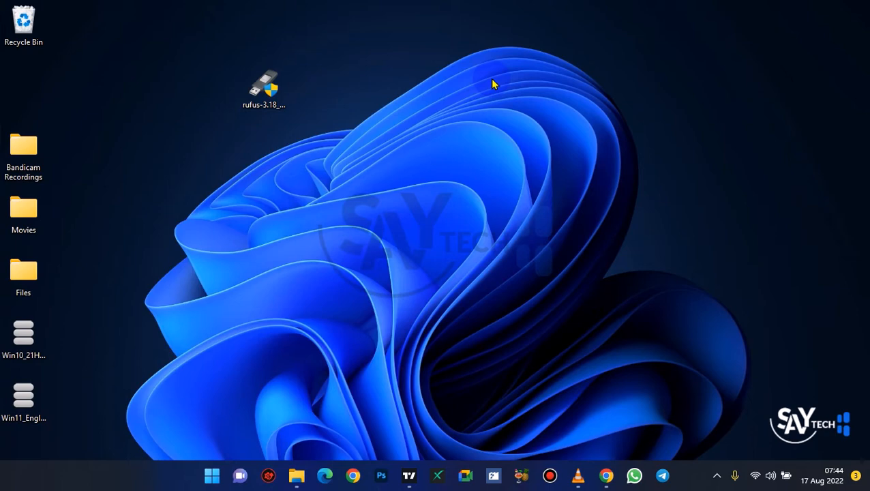
key("super+e")
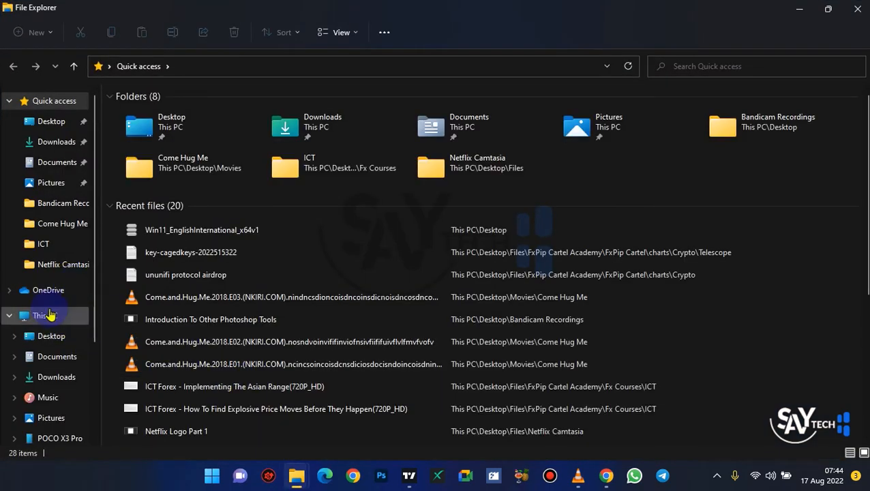
left_click(49, 314)
left_click(670, 219)
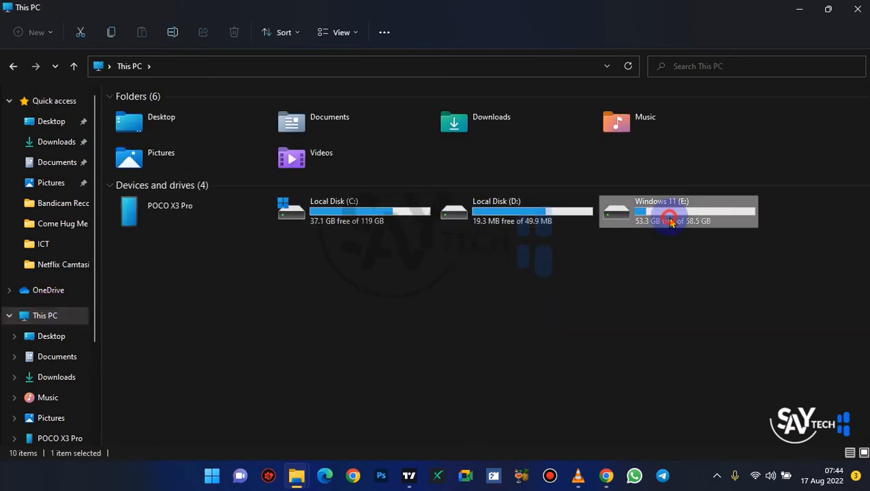
double_click(670, 219)
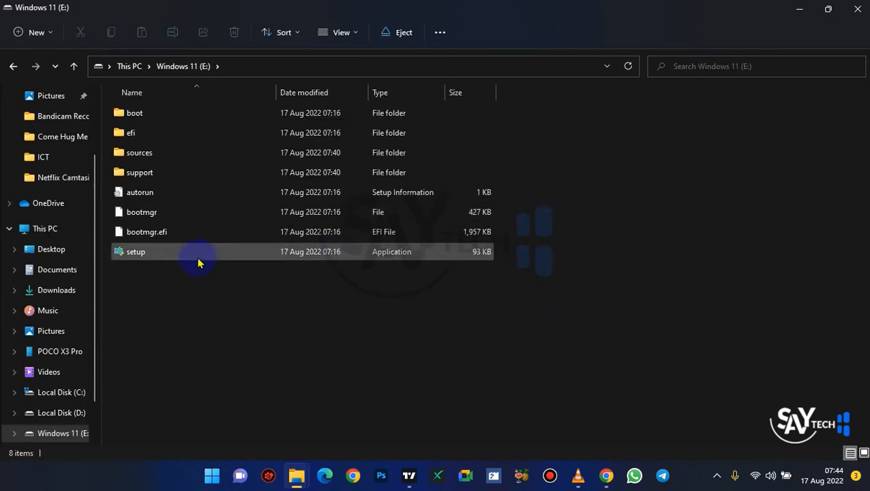
- Launch setup from the Windows 11 (E:) drive and set updates, drivers and optional features to Not at the moment
left_click(195, 262)
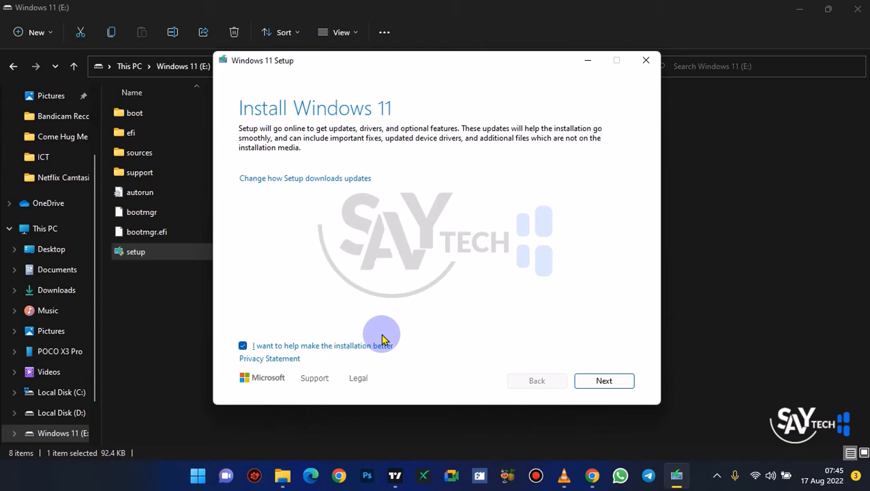
left_click(297, 179)
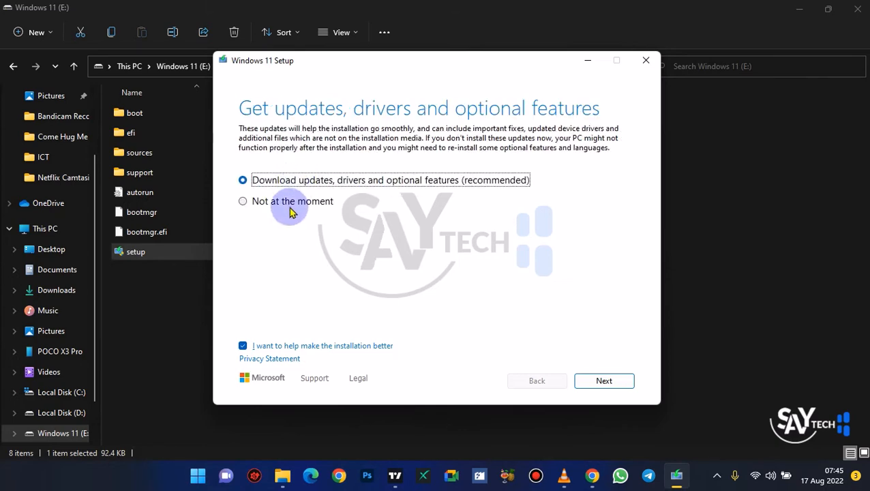
left_click(243, 202)
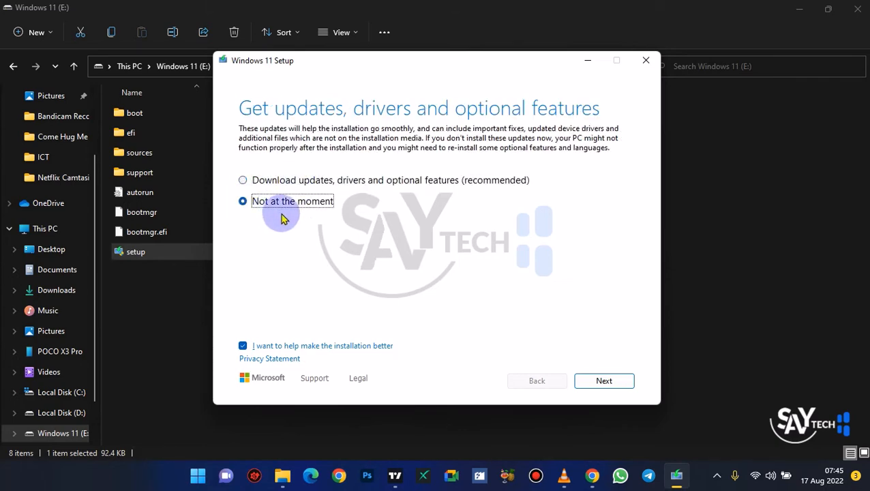
left_click(379, 182)
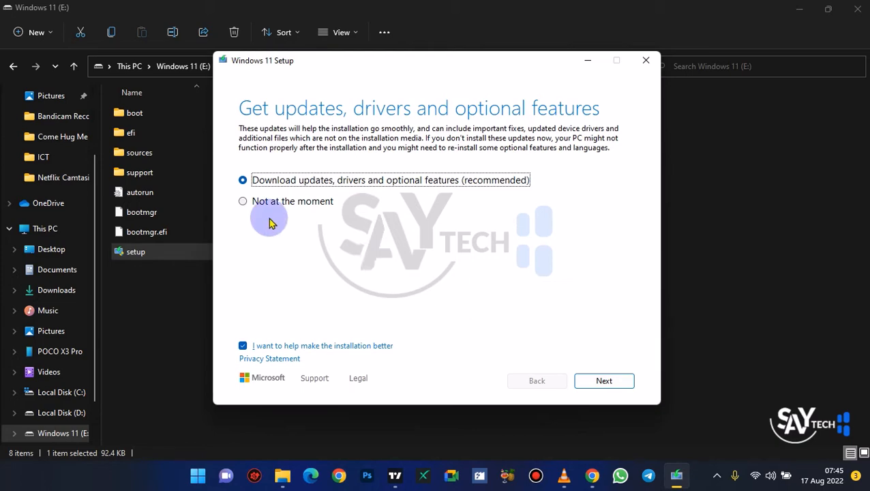
left_click(247, 200)
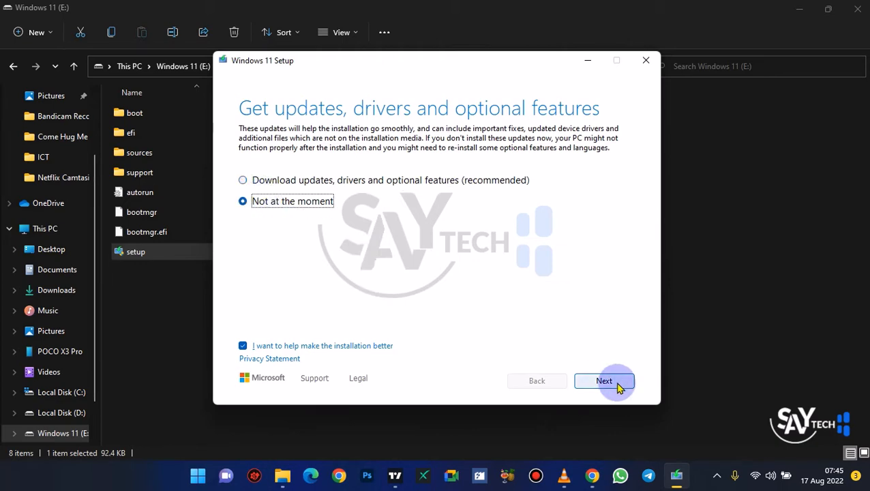
- Keep the option to help make the installation better enabled, continue, and accept the licence terms
left_click(243, 346)
left_click(244, 346)
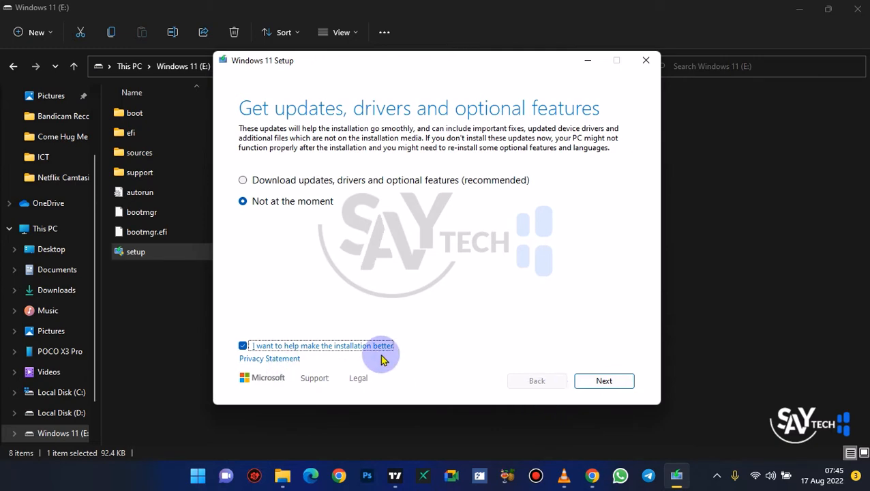
left_click(590, 382)
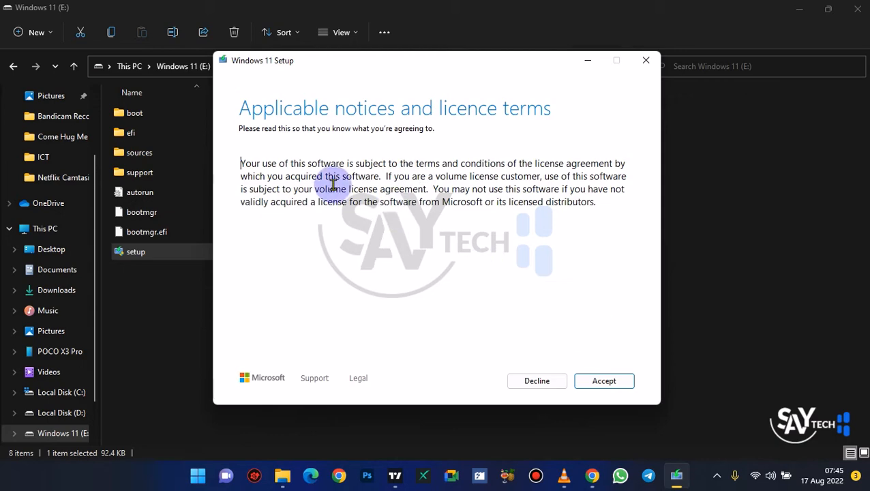
left_click(597, 381)
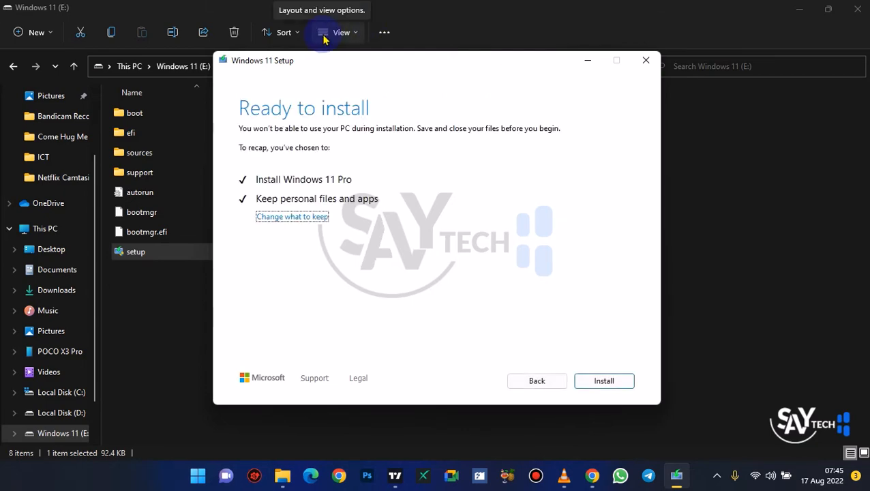
- Review the choices of what to keep, set Keep personal files and apps, and continue to the installation recap
left_click(271, 217)
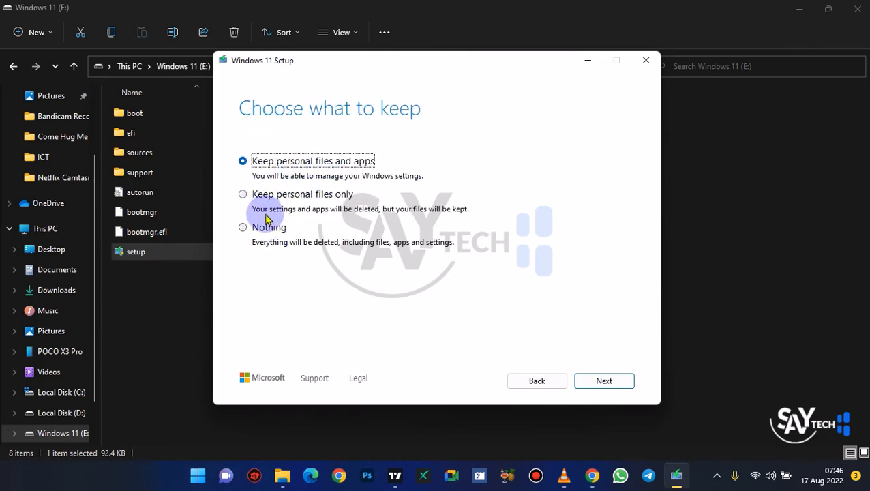
left_click(261, 231)
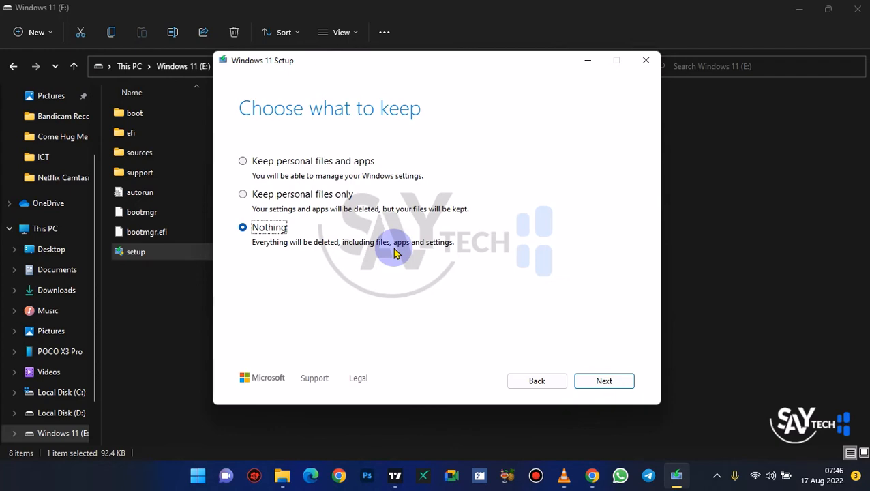
left_click(301, 197)
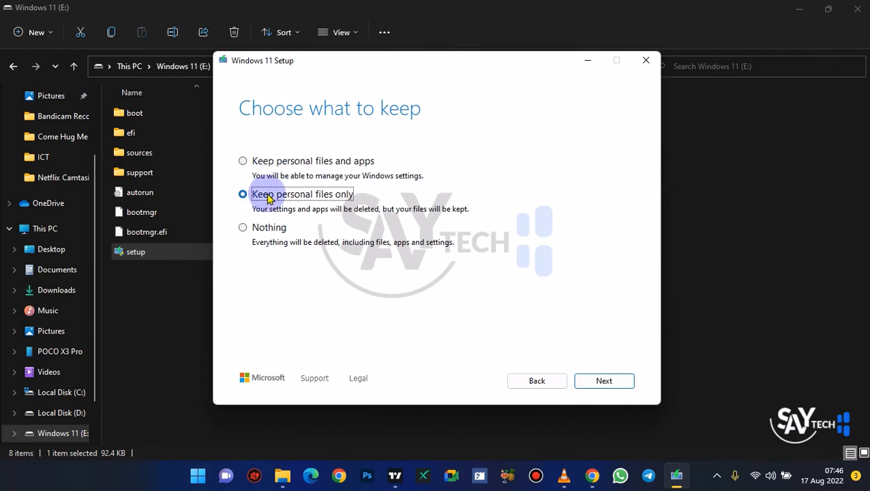
left_click(334, 166)
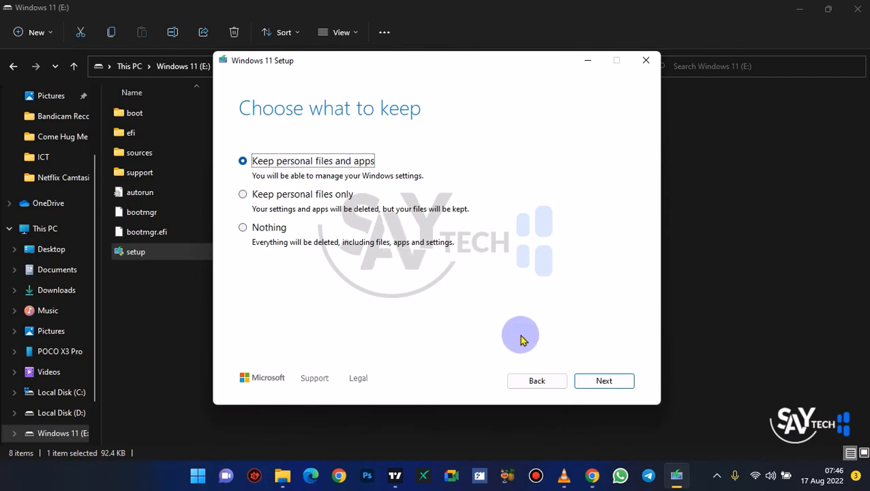
left_click(604, 380)
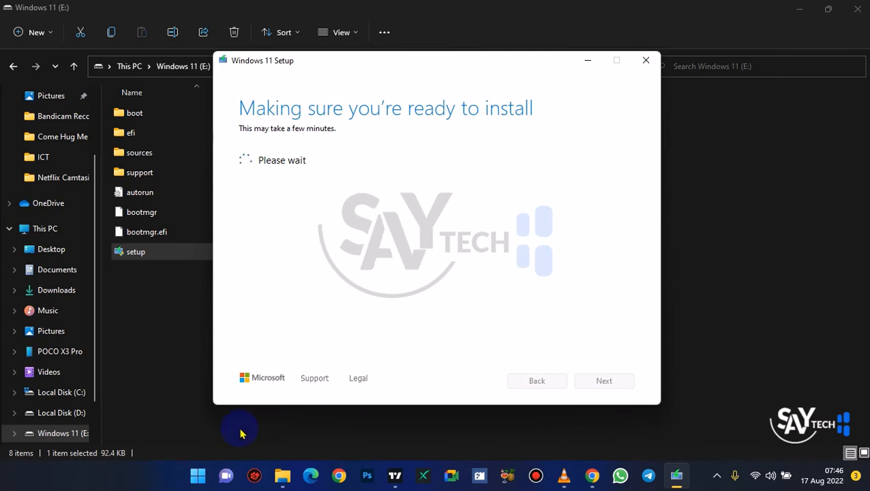
- Try to end the Windows 11 Setup process from Task Manager, and close Task Manager
right_click(198, 475)
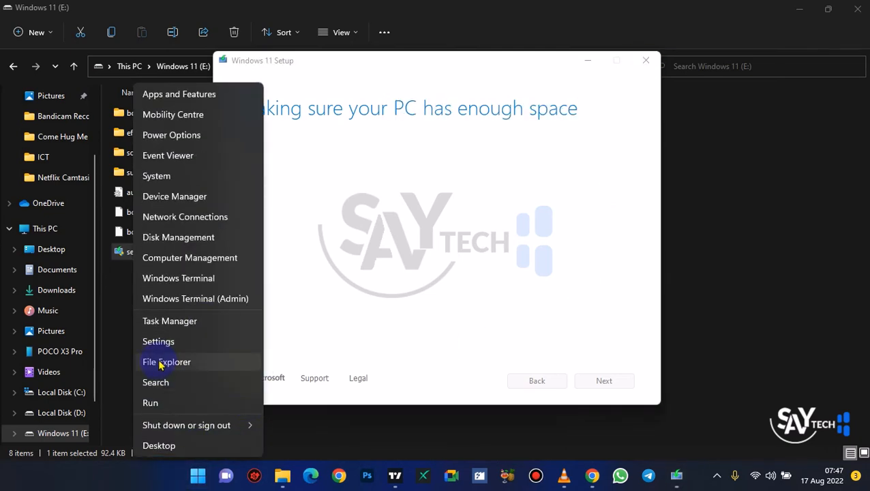
left_click(158, 323)
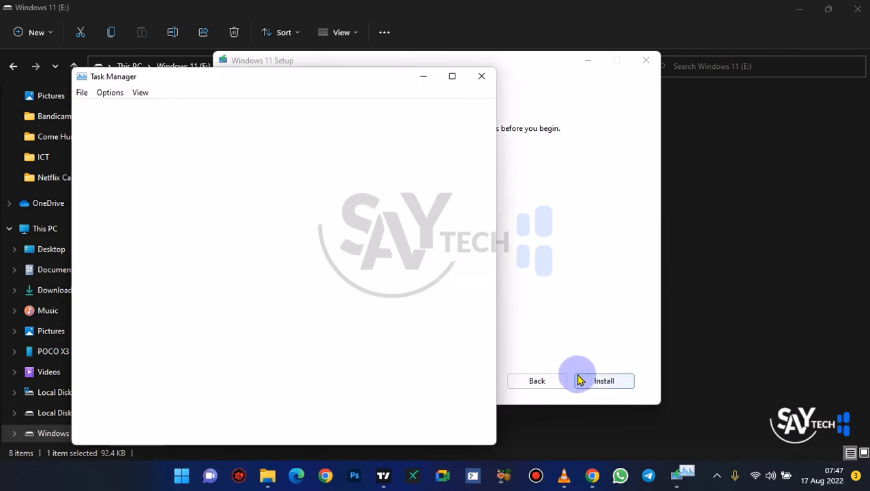
left_click(569, 186)
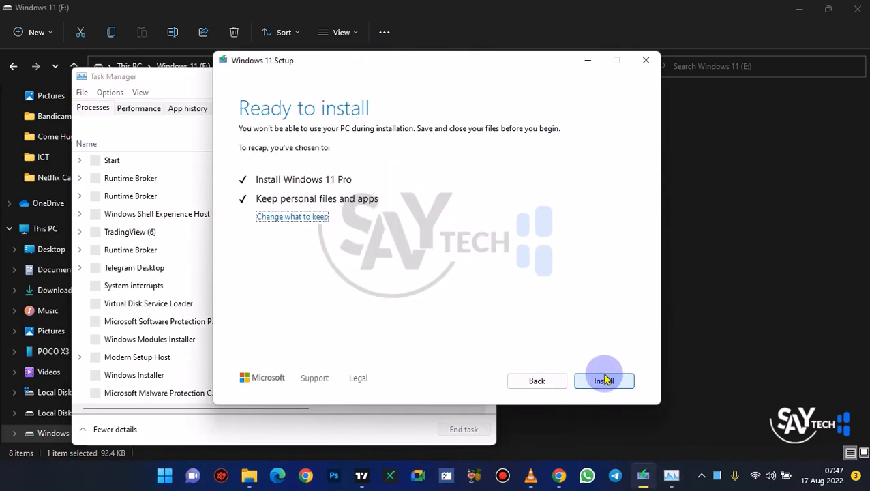
left_click(157, 82)
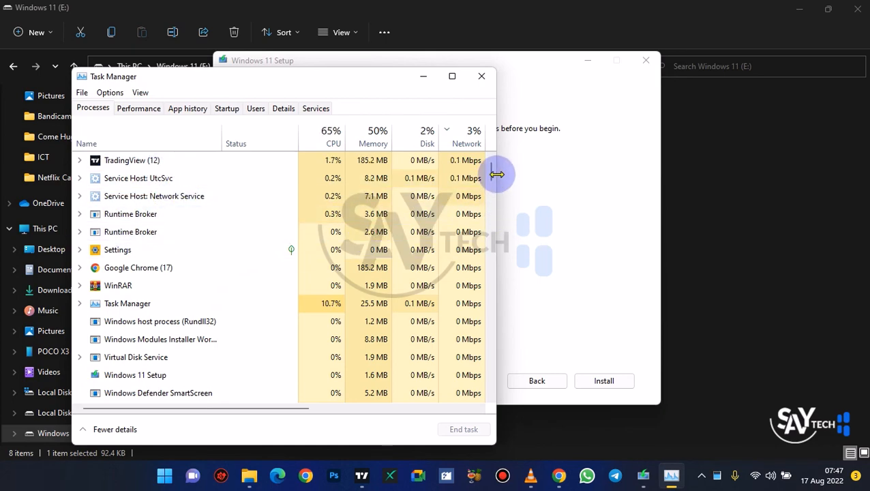
left_click_drag(495, 174, 494, 190)
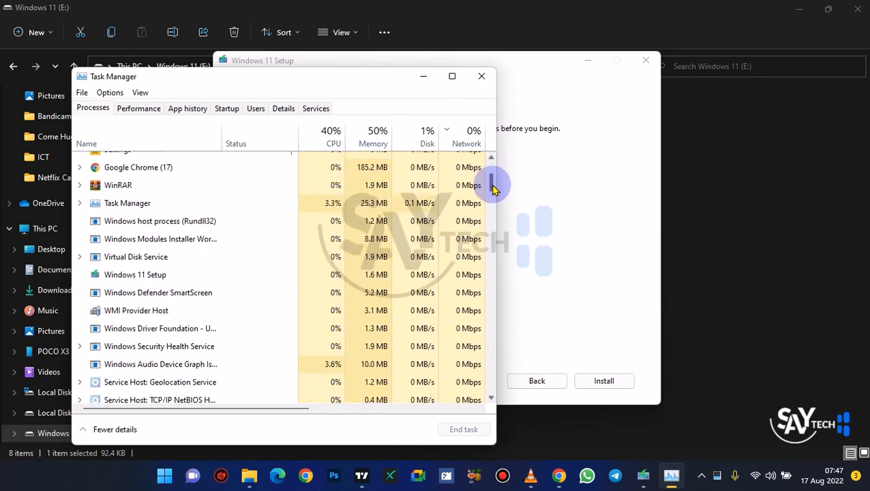
scroll(491, 188, "down", 2)
scroll(471, 172, "up", 2)
left_click(109, 237)
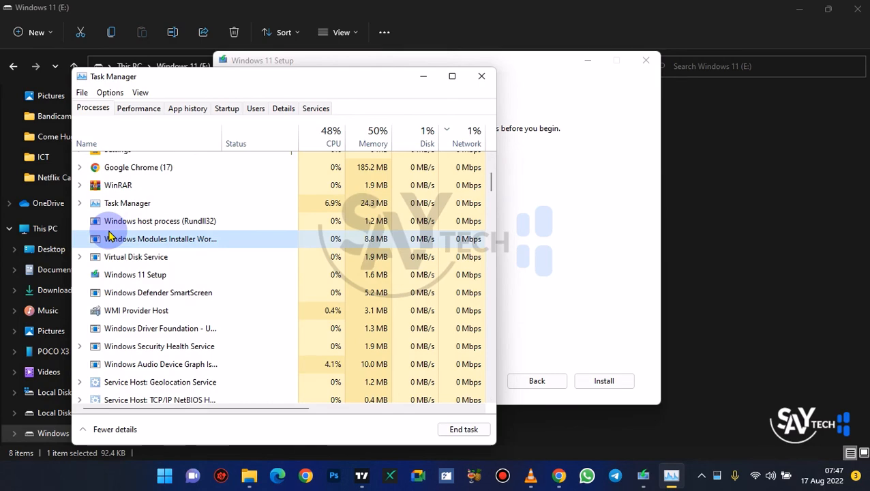
left_click(120, 276)
left_click(462, 429)
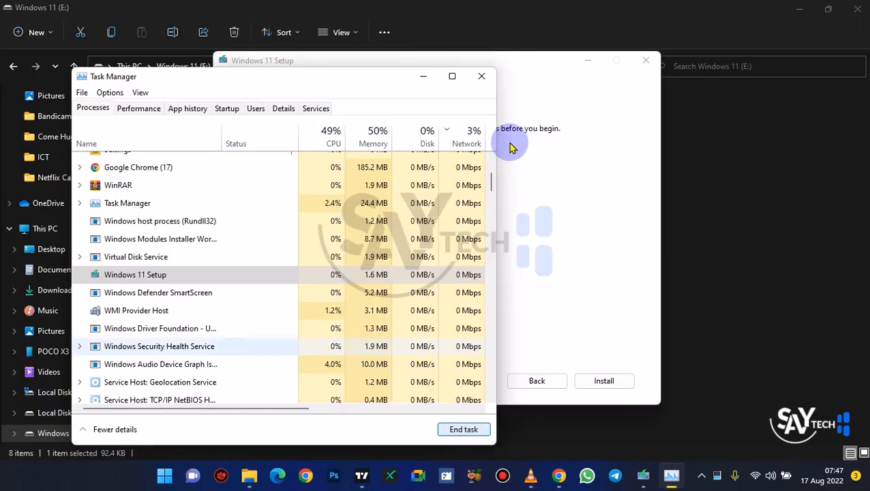
left_click(481, 76)
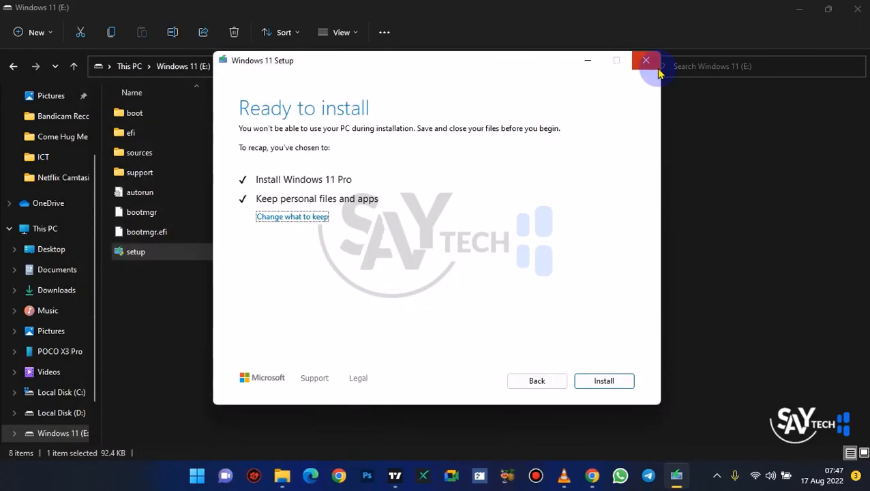
- Quit Windows 11 Setup without installing, confirming the exit, and close the File Explorer window
left_click(645, 62)
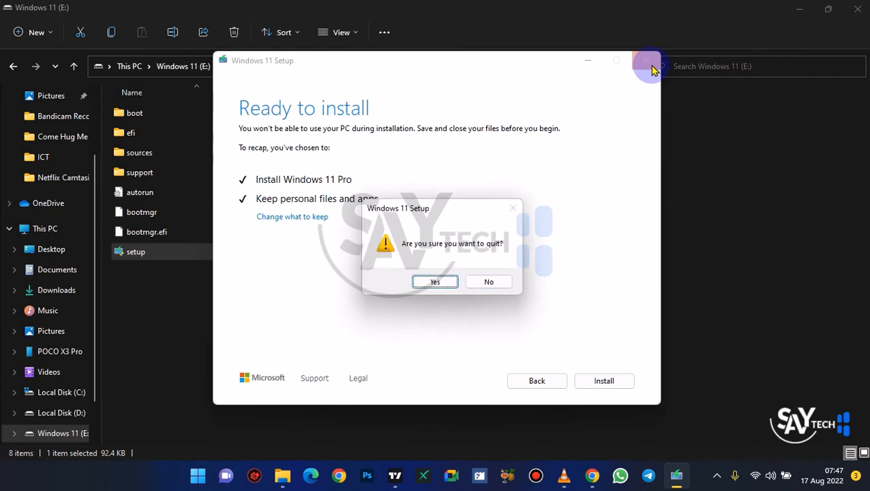
key("Return")
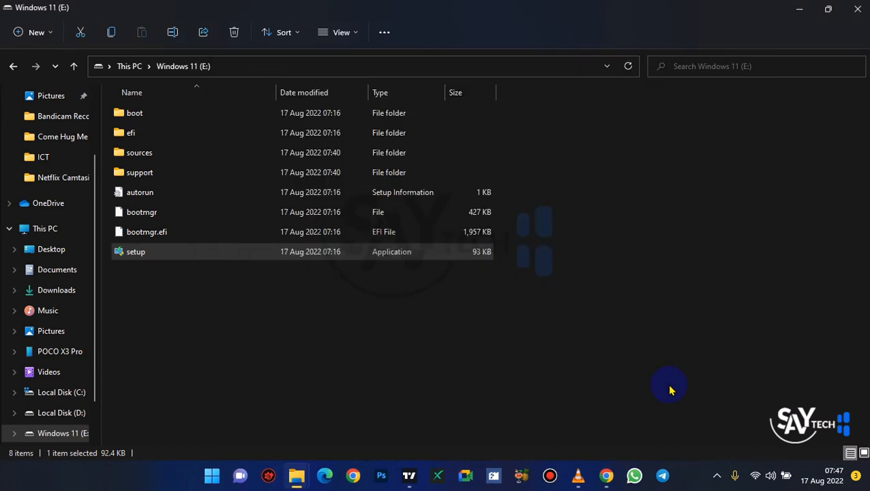
left_click(857, 10)
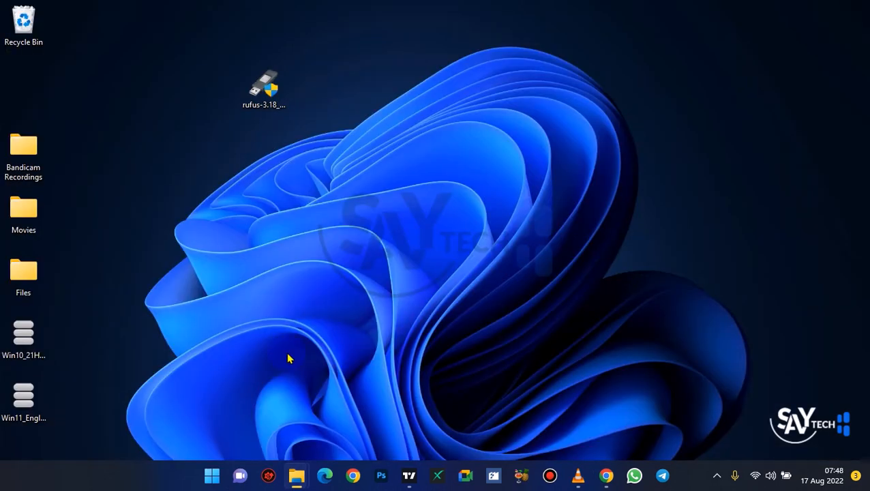